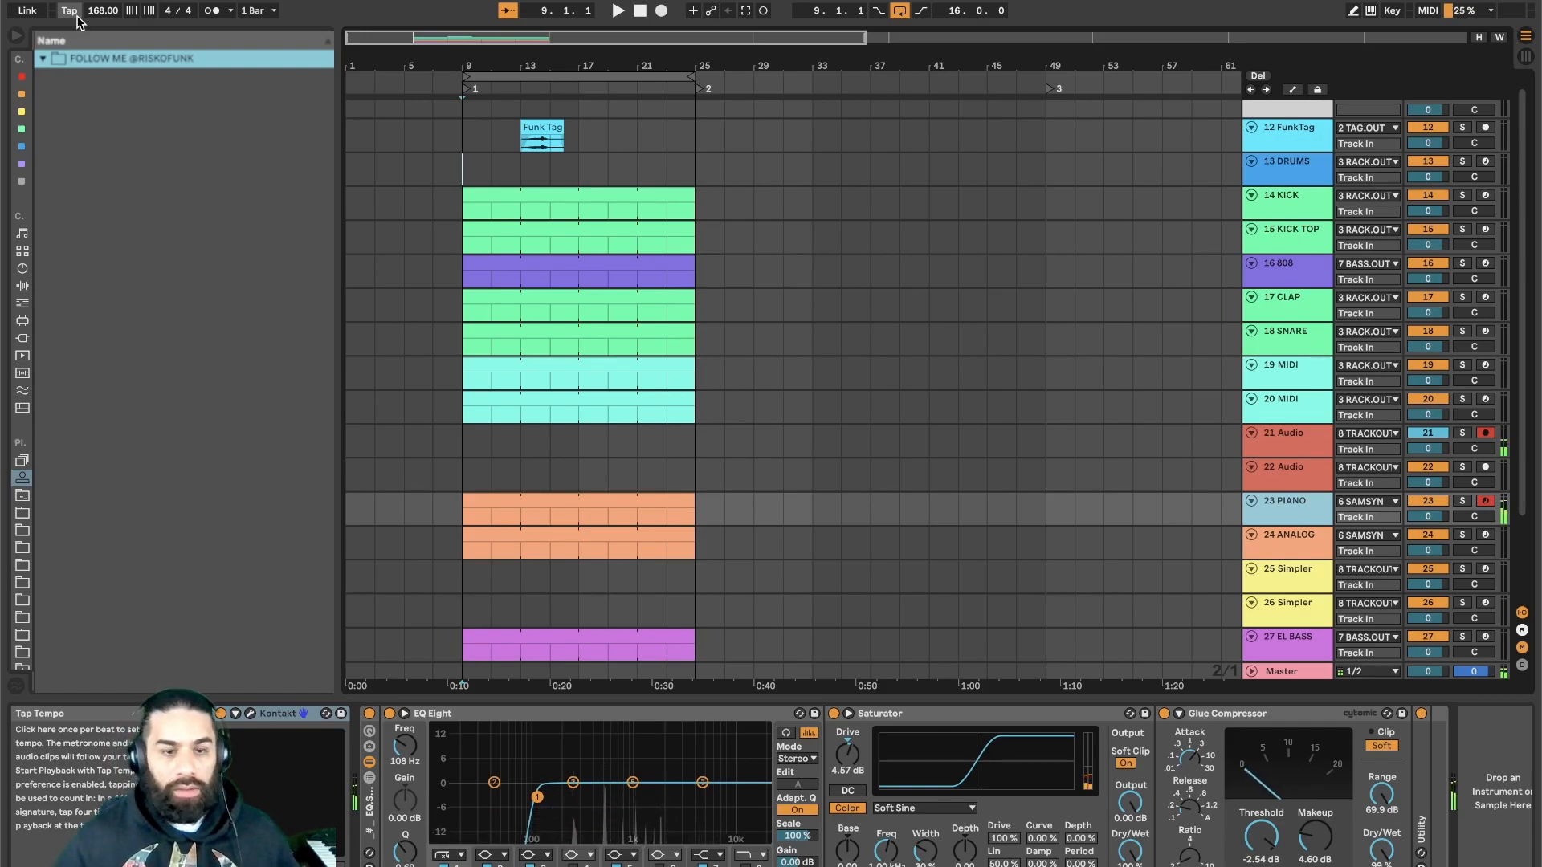
- Record a take of sung notes on track 21 Audio together with the played notes on the PIANO track
left_click(1287, 445)
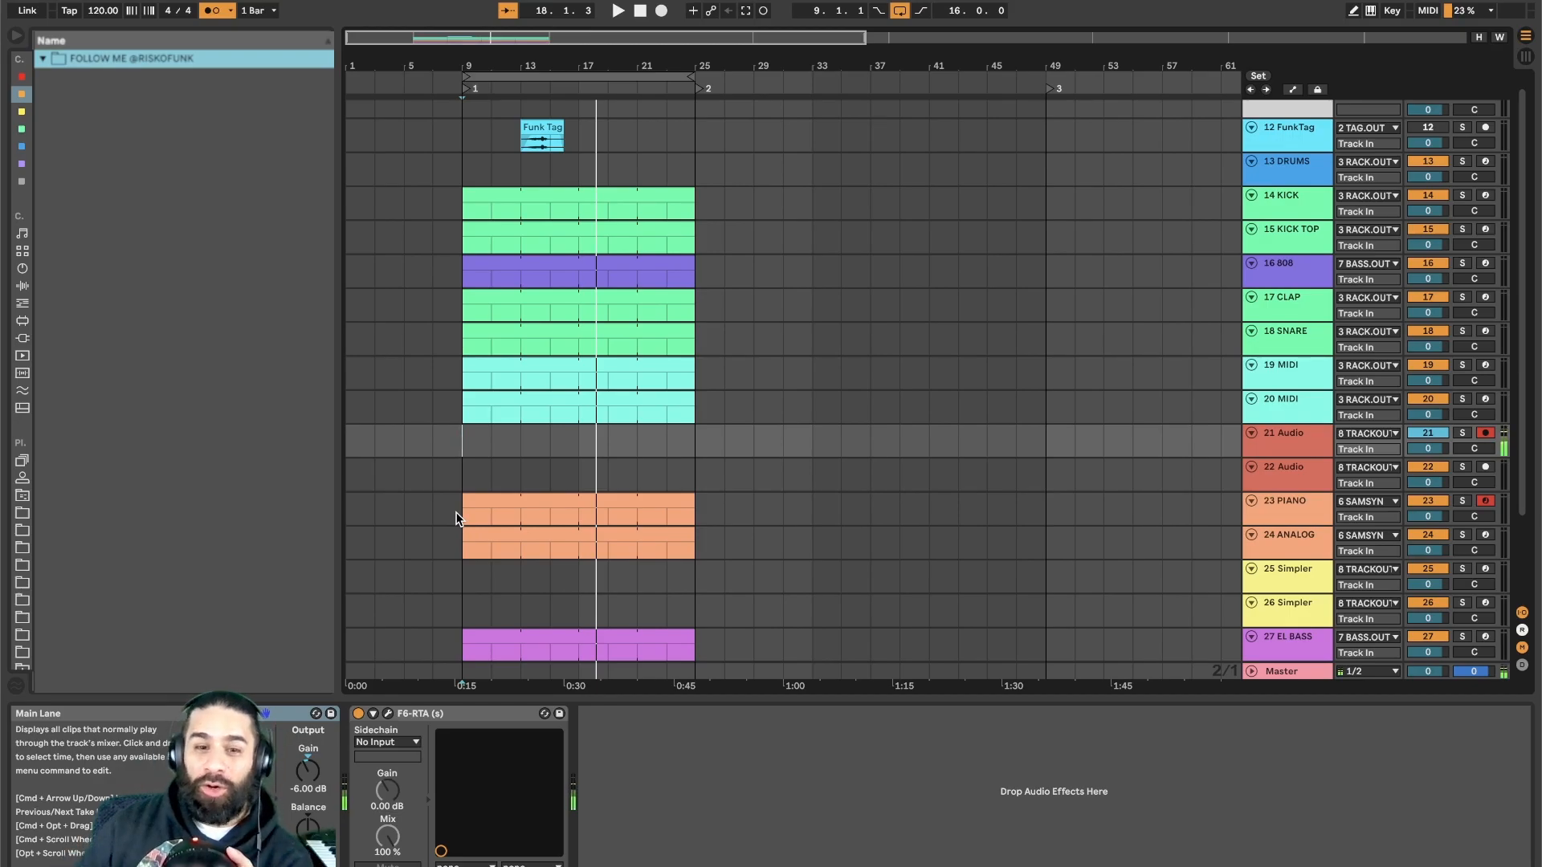
left_click(1293, 505)
key("F9")
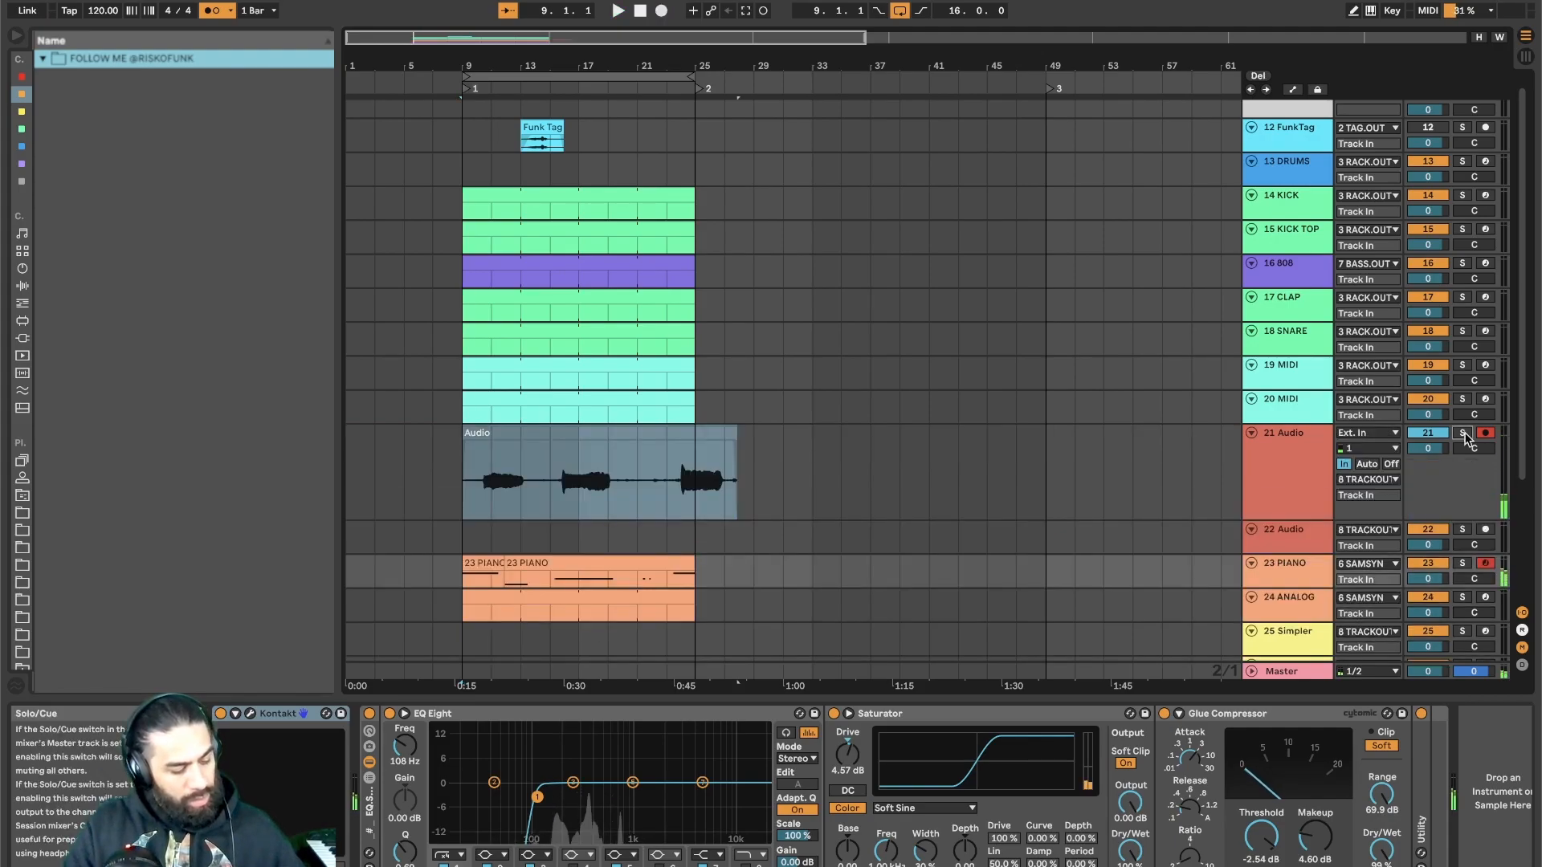
key("F9")
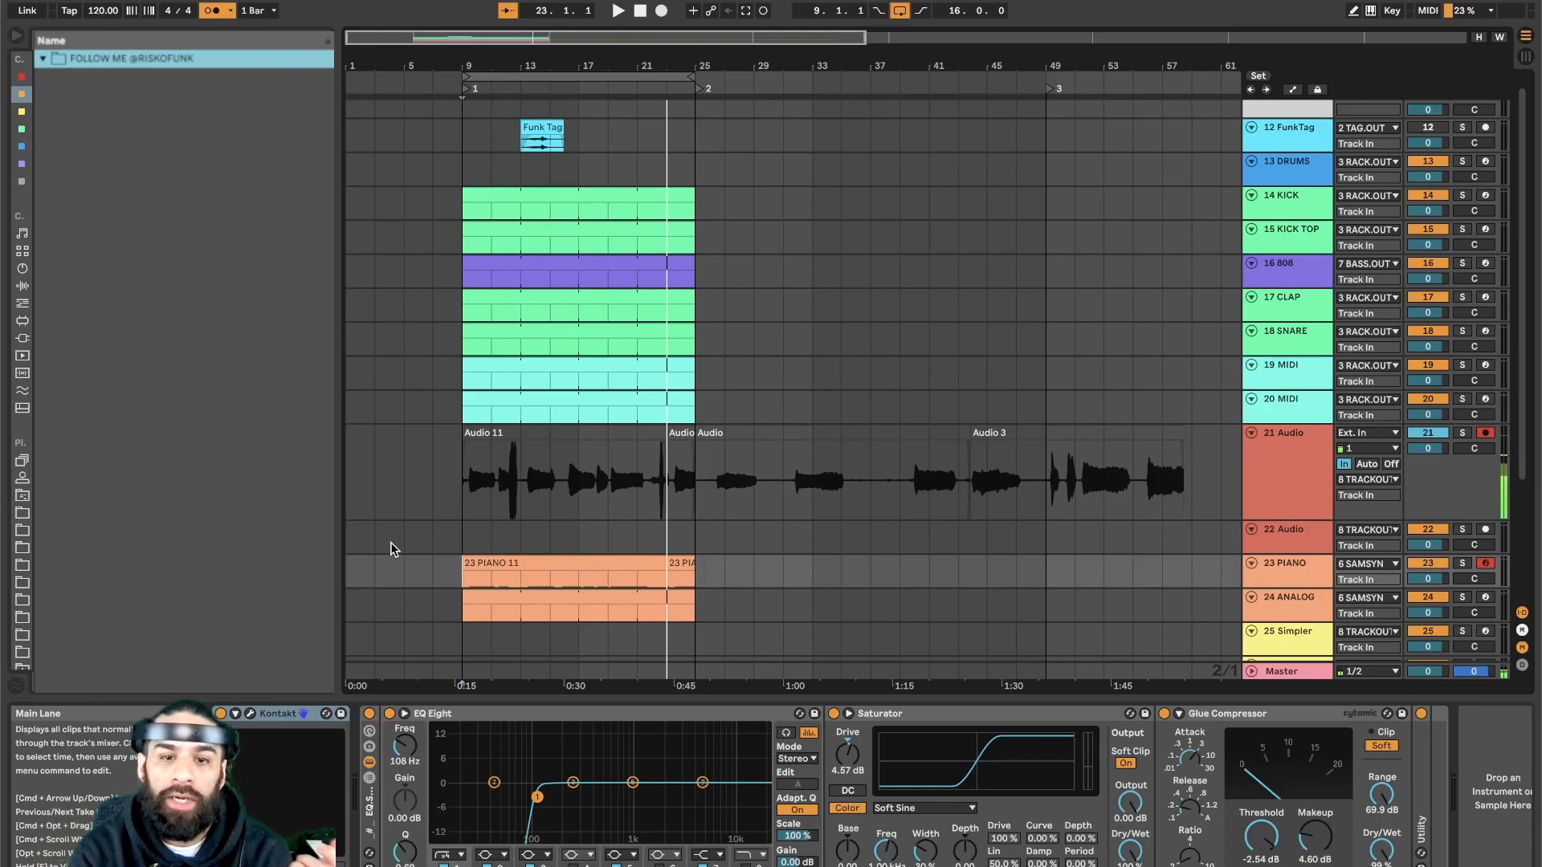
left_click_drag(538, 440, 1249, 458)
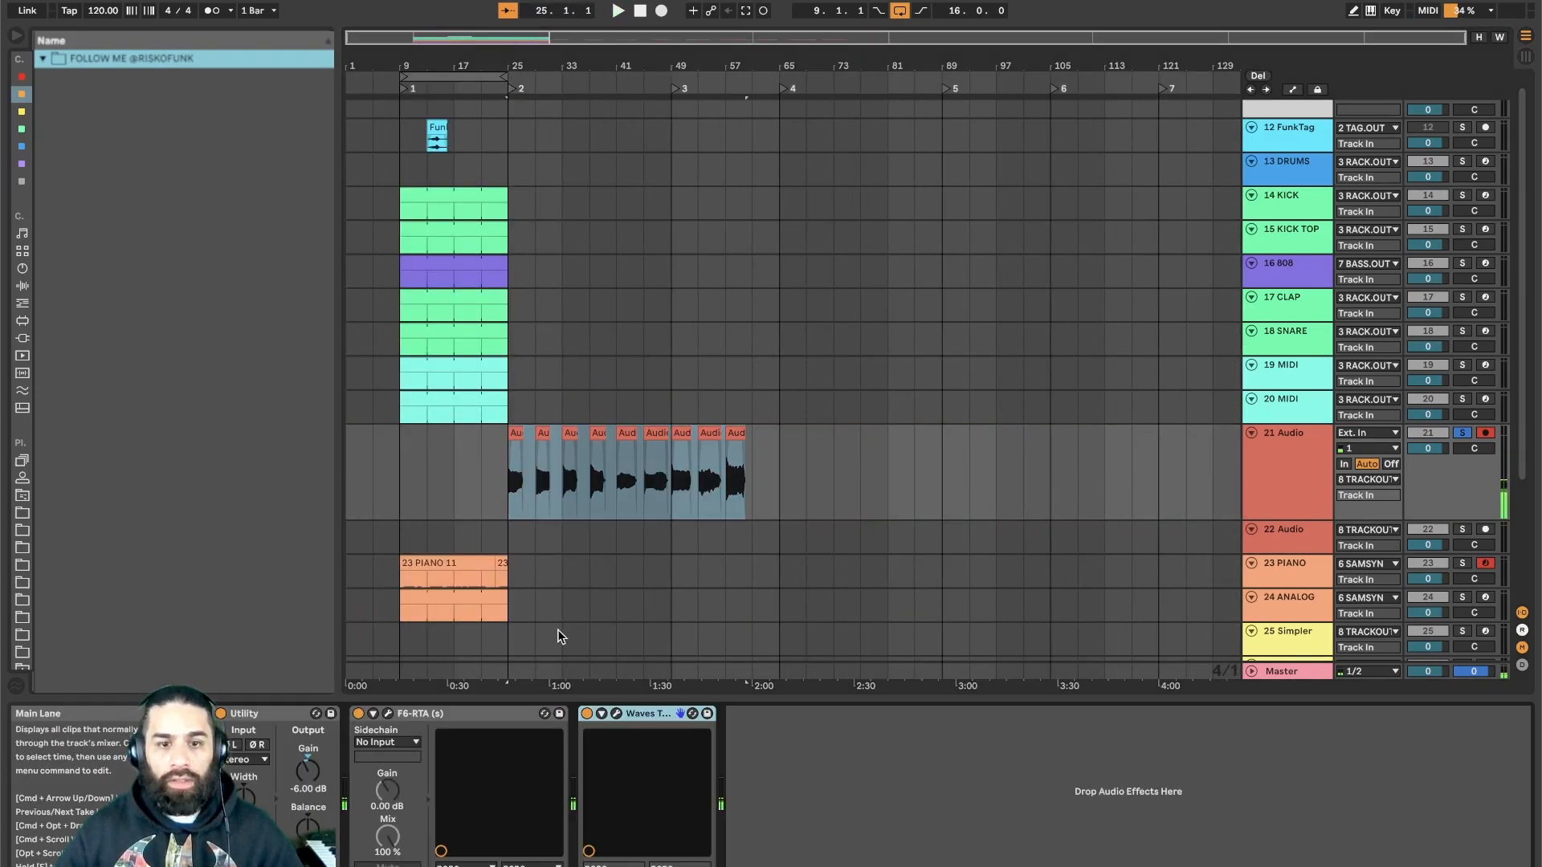
- Move Waves Tune to the start of track 21 Audio's effects chain and open its editor
left_click_drag(523, 726, 309, 743)
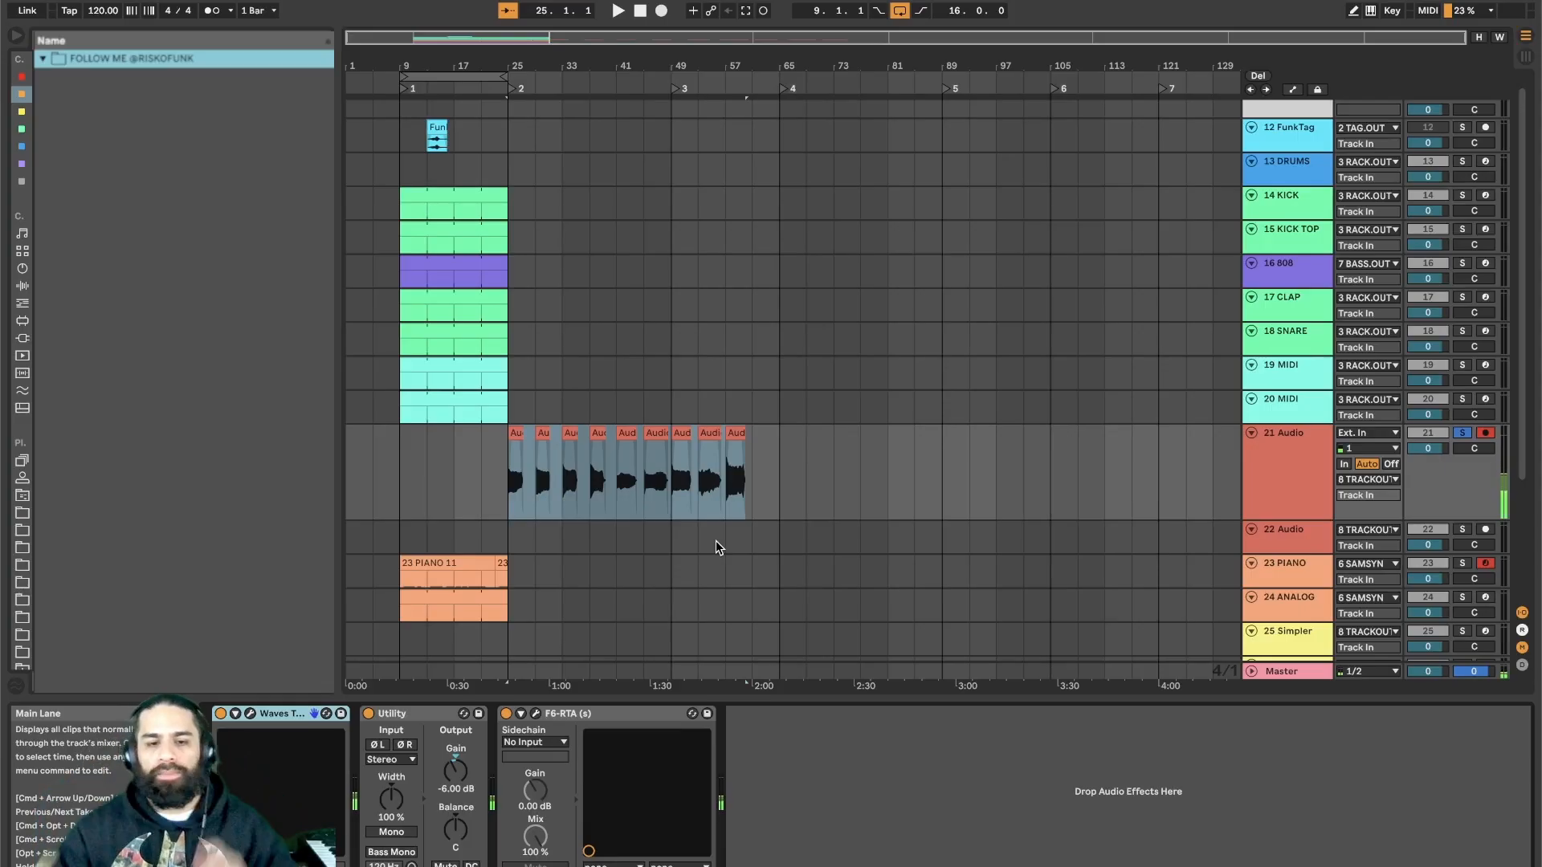
left_click(249, 714)
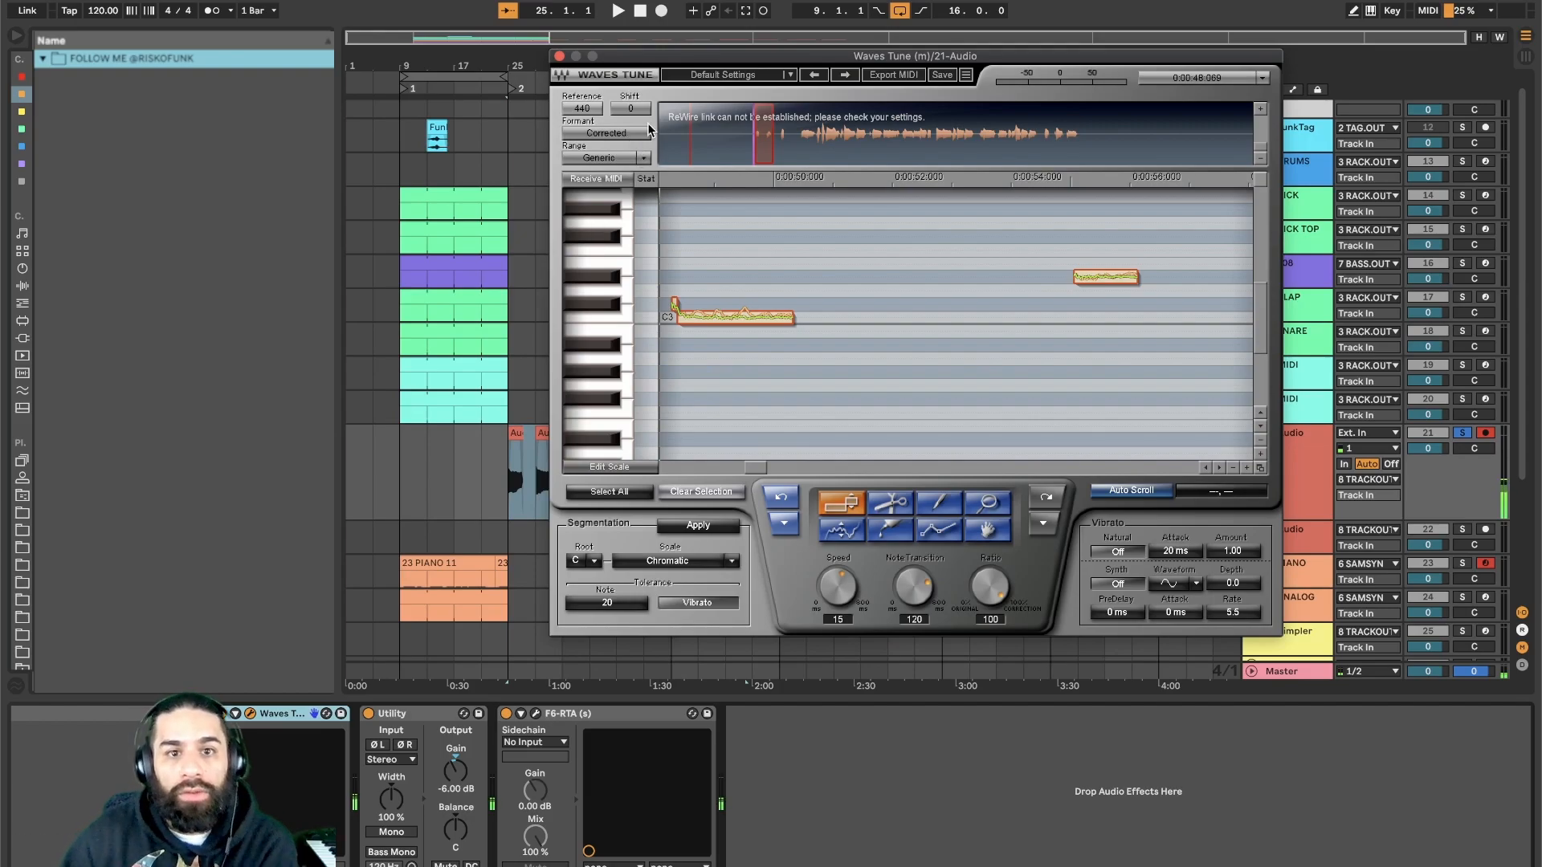
- Clear the existing notes in Waves Tune and play the vocal clips from bar 25 so the plug-in scans them
left_click(701, 492)
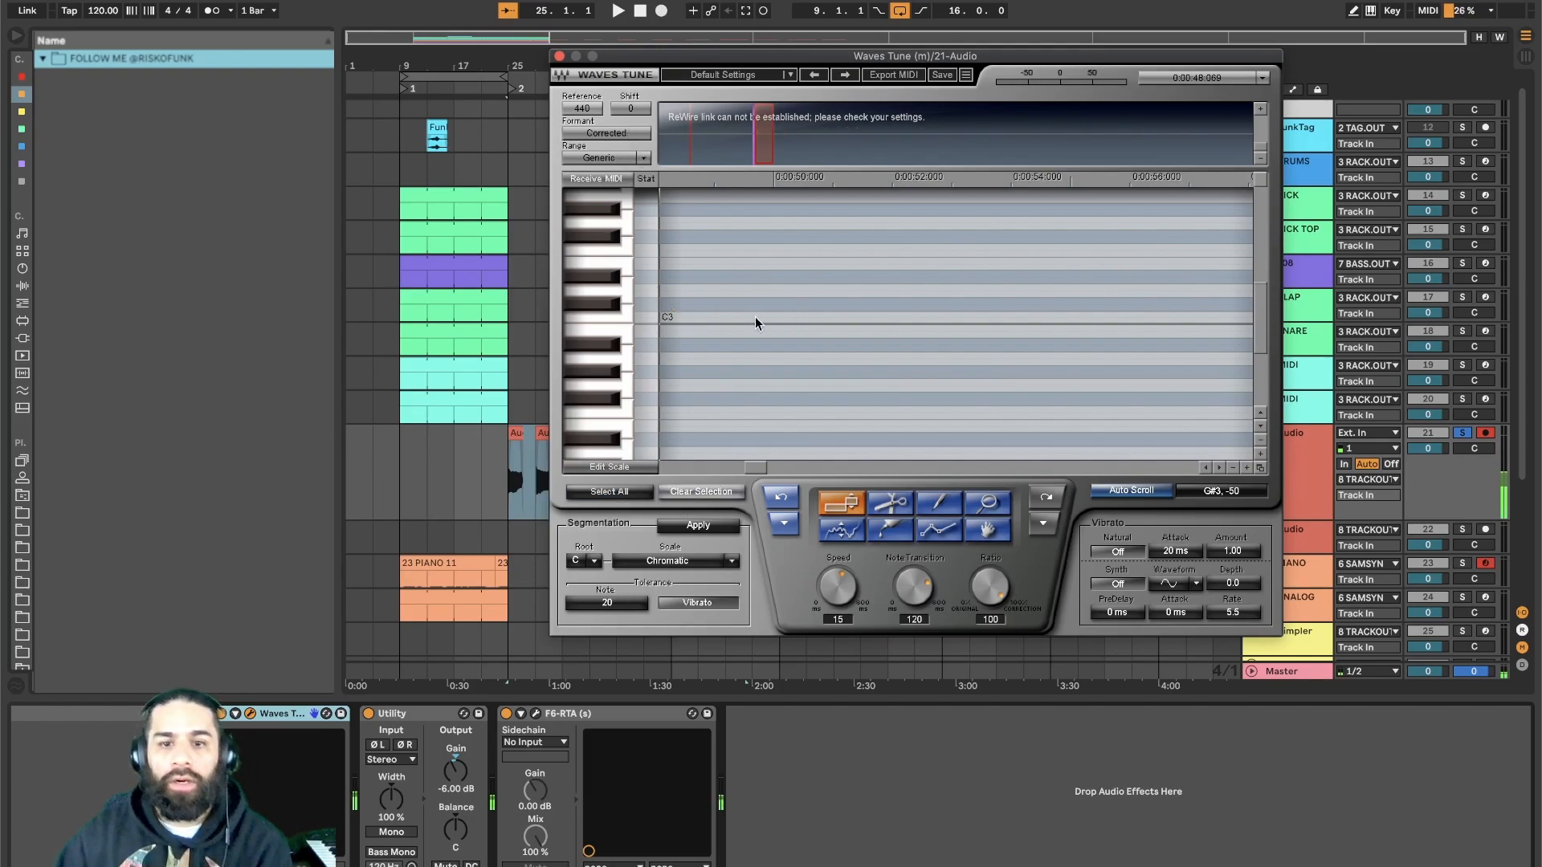
key("space")
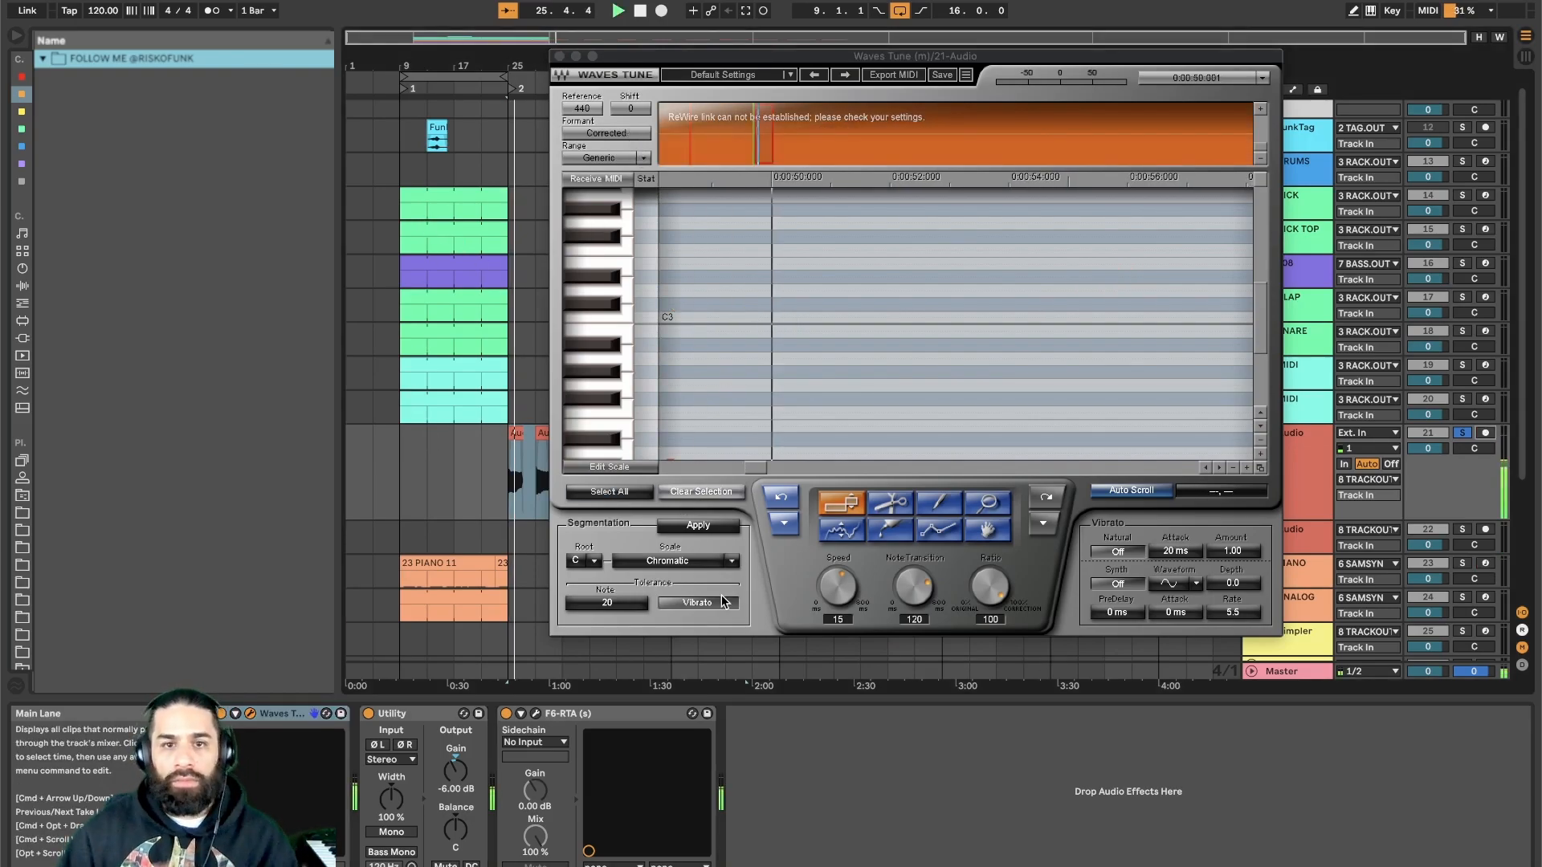
left_click_drag(700, 56, 913, 138)
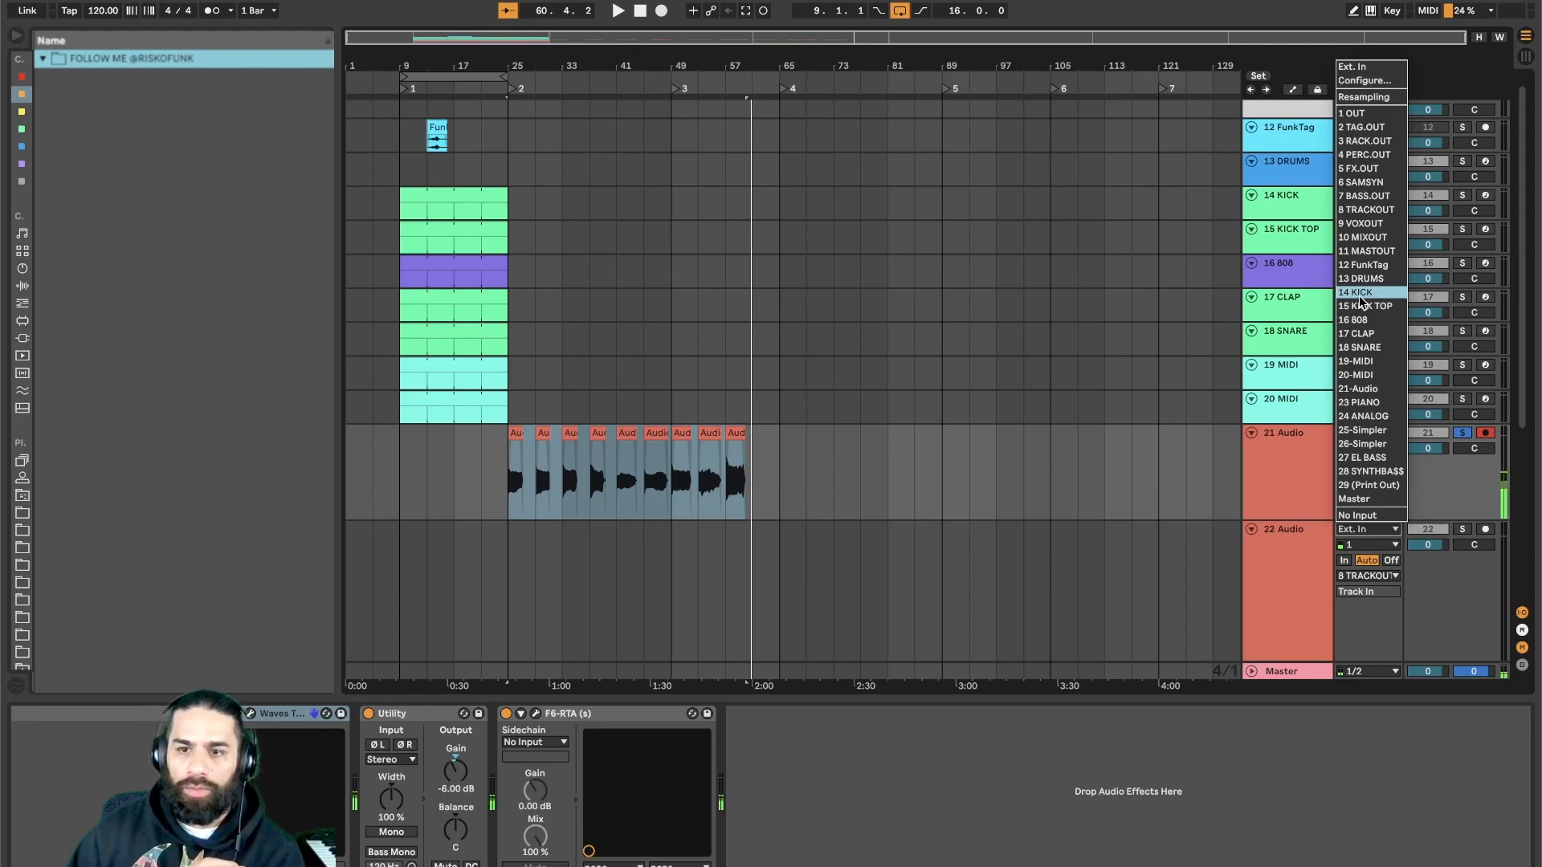
- Set the input of track 22 Audio to 21-Audio so it receives the tuned vocals
left_click(1357, 389)
left_click(1300, 516)
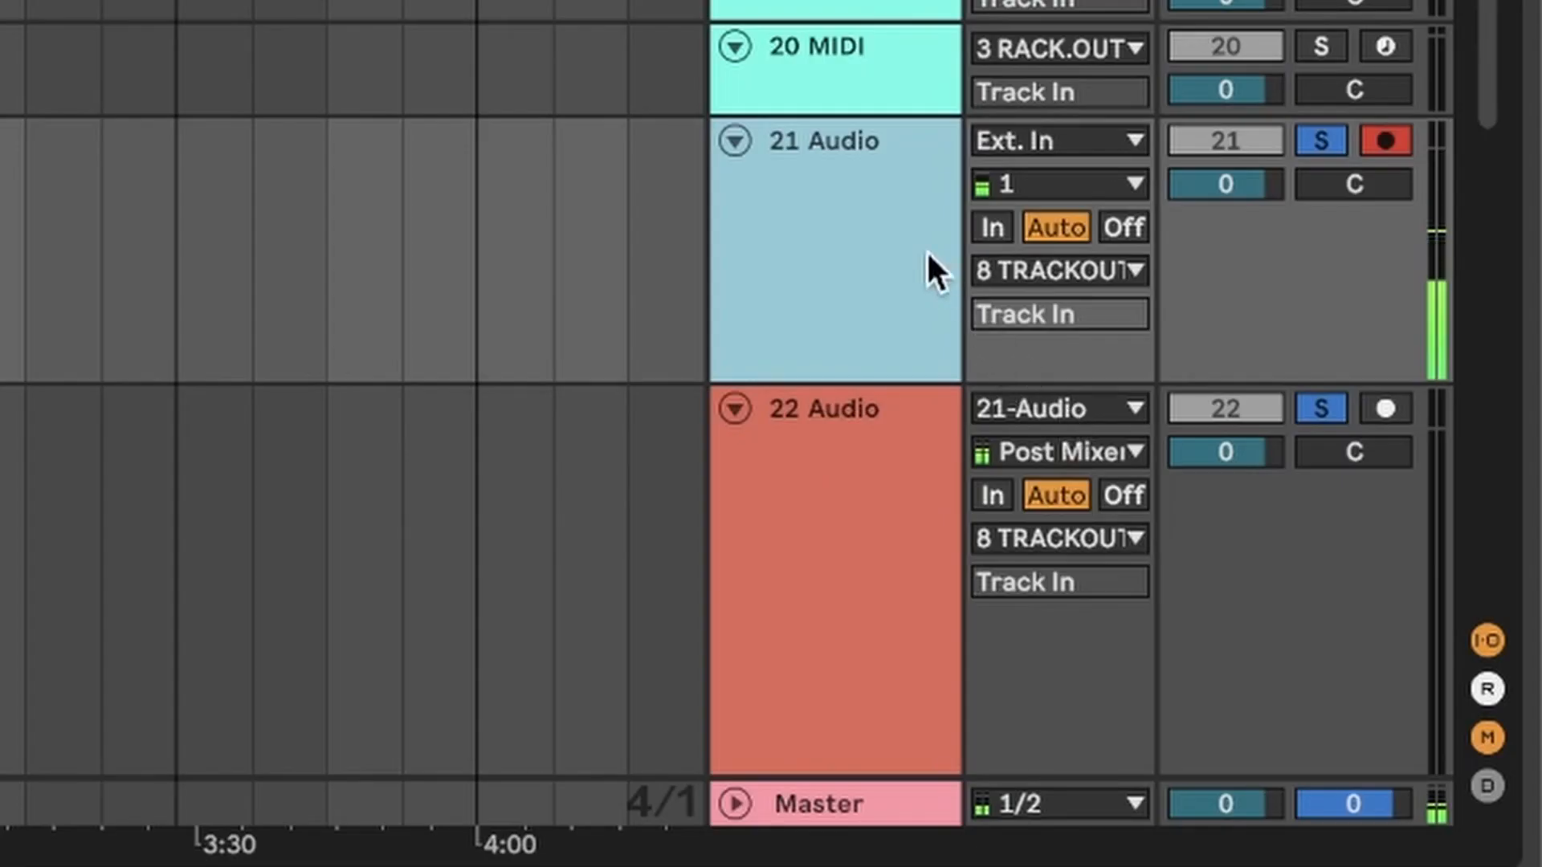
left_click(1094, 408)
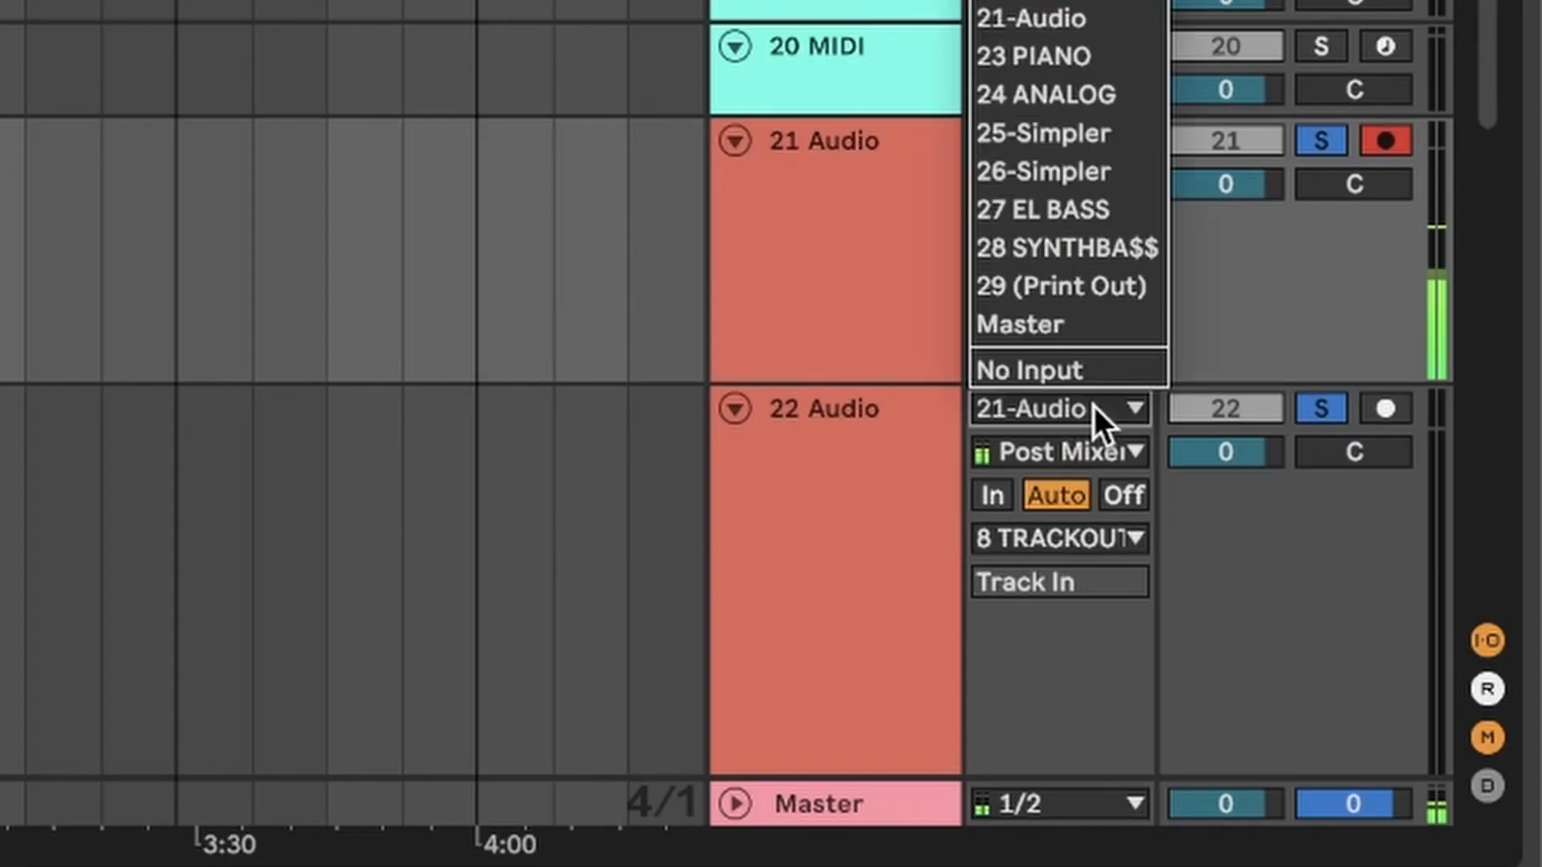
left_click(847, 220)
left_click(846, 220)
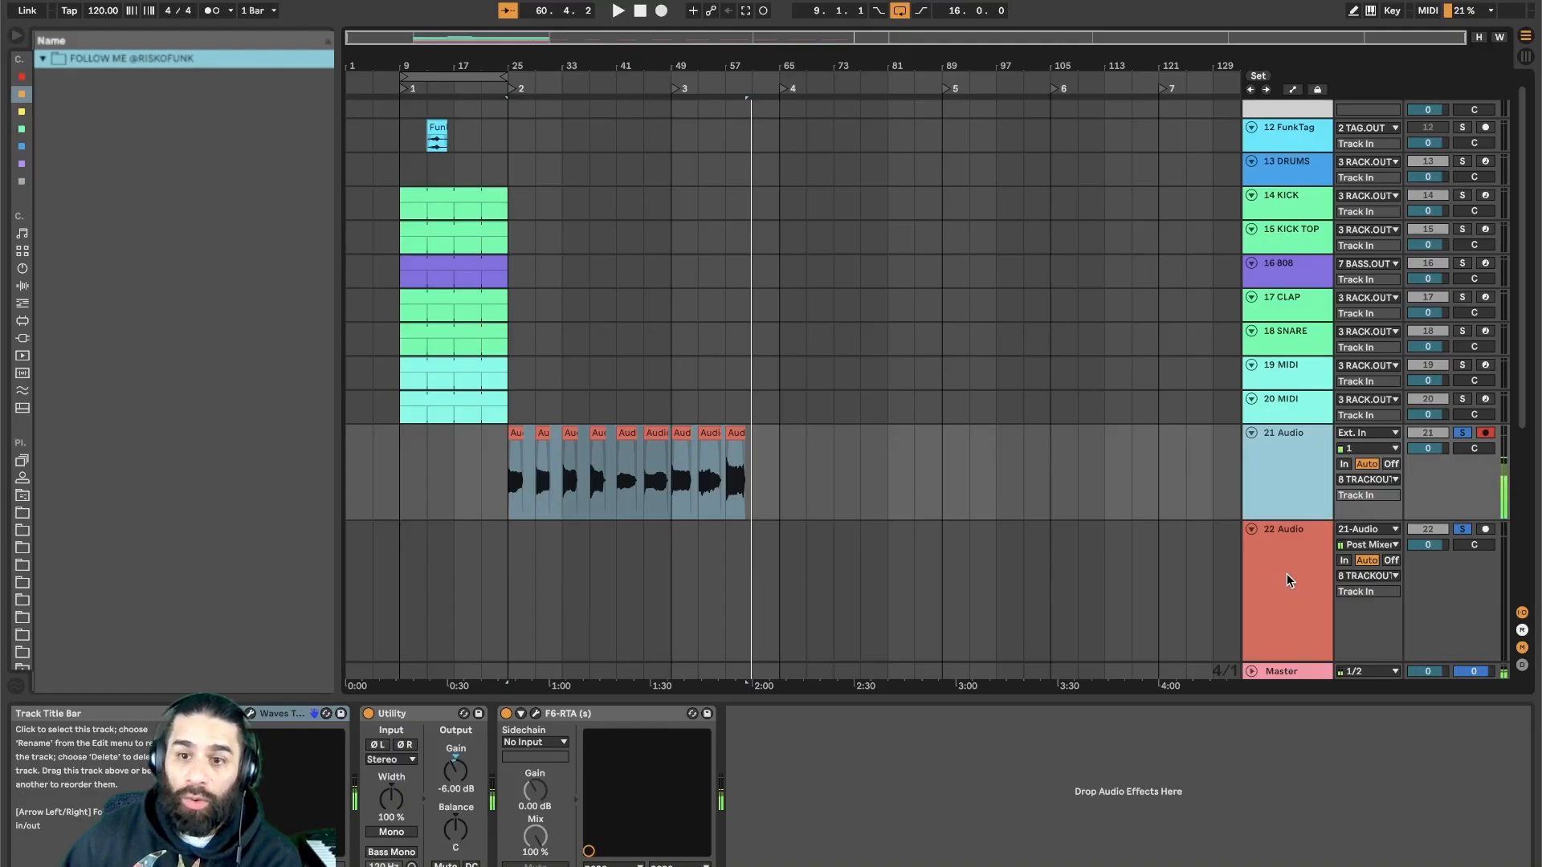
- Record the tuned vocals from track 21 onto track 22 Audio, starting at bar 25
left_click(780, 486)
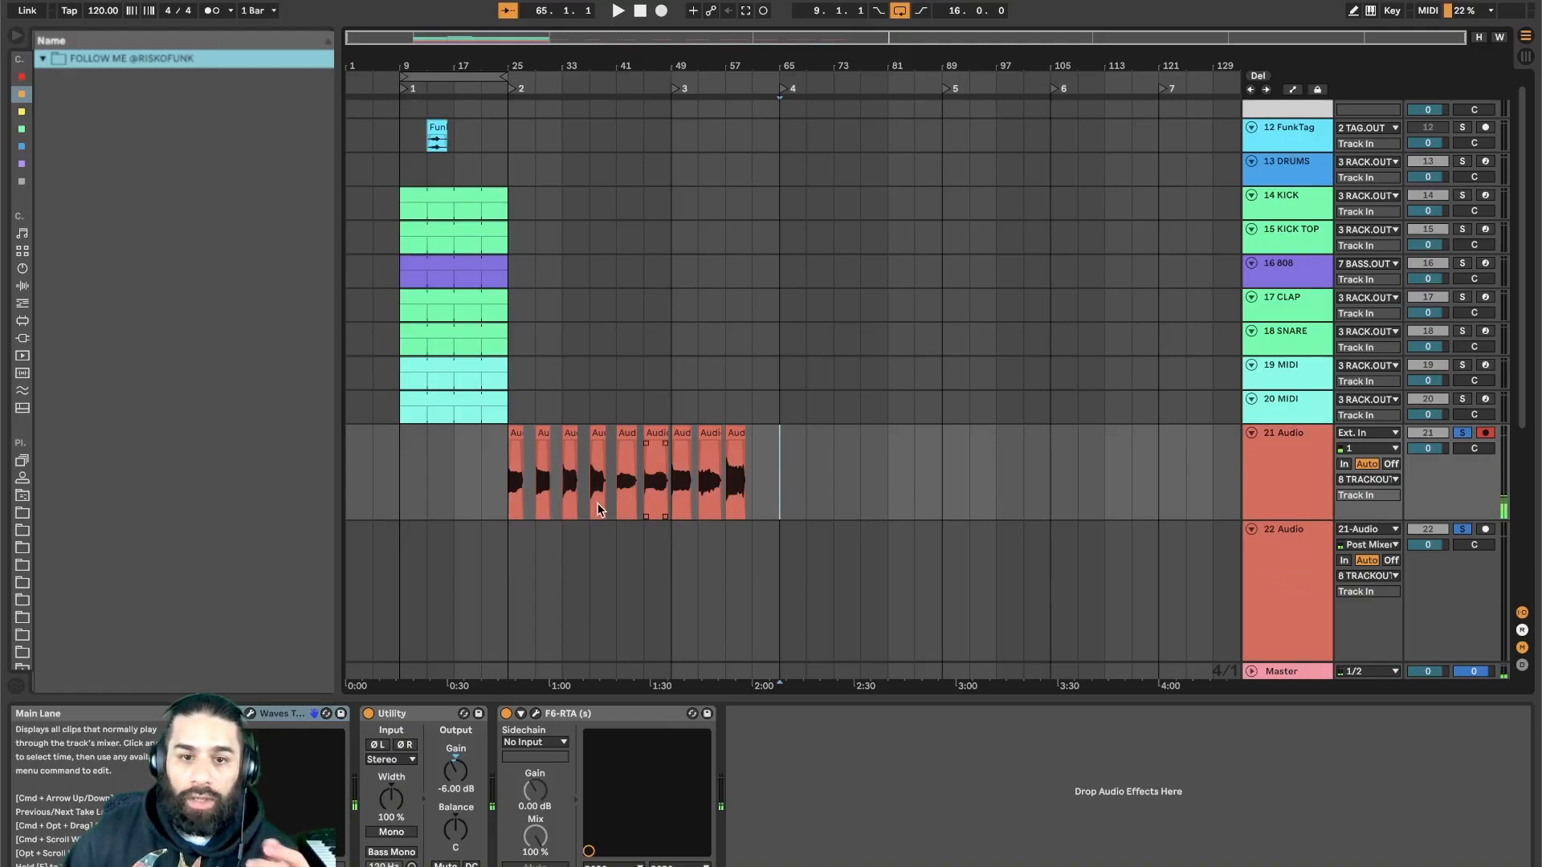
left_click(506, 573)
key("F9")
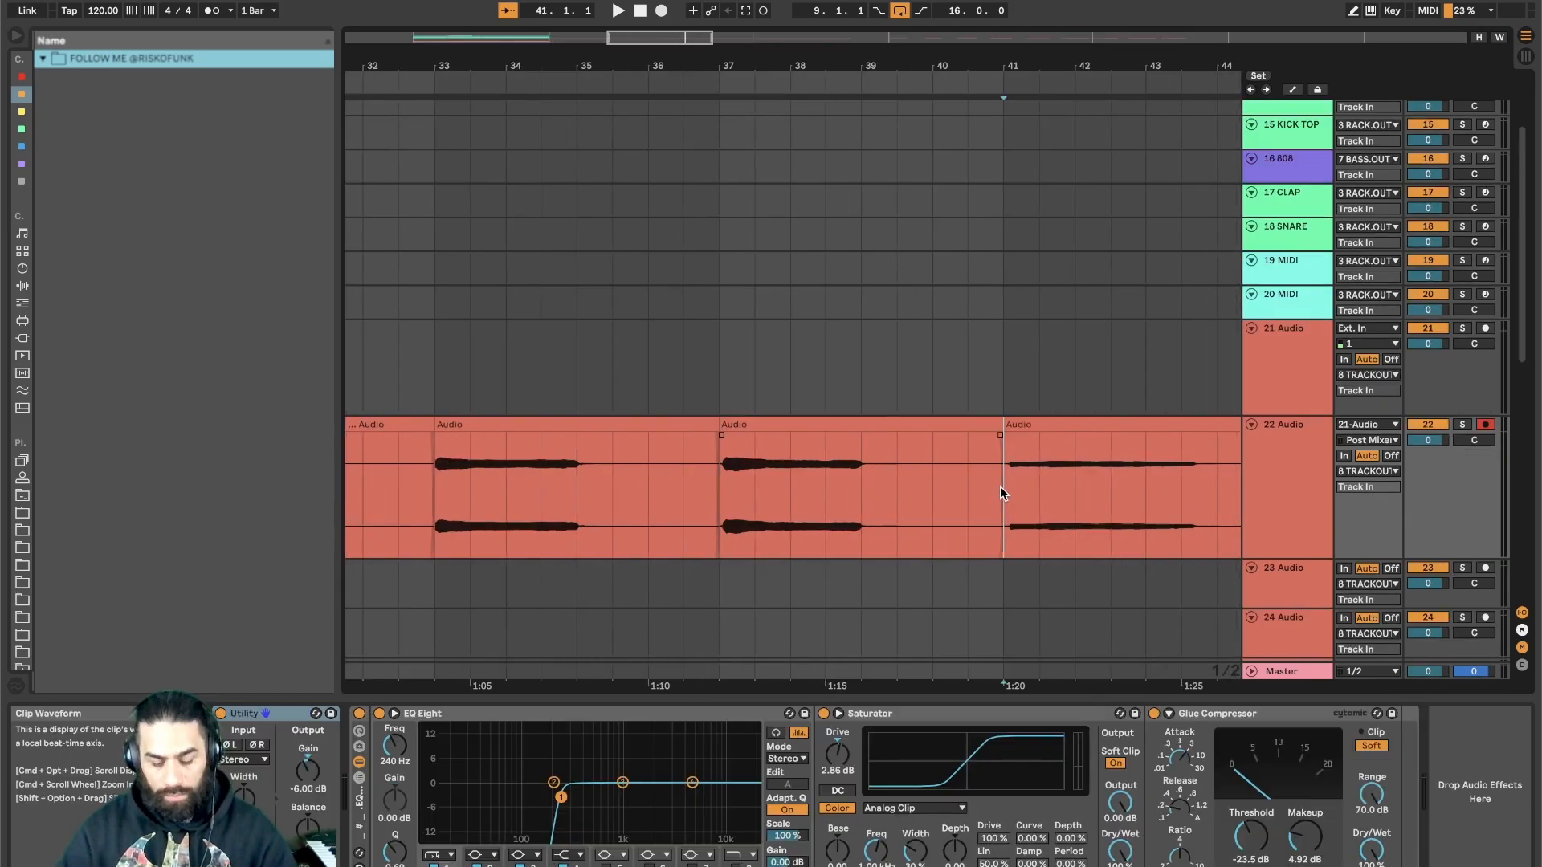
- Move the separate vocal note clips onto their own audio tracks, aligning each at bar 25, and play them back
scroll(1004, 489, "down", 5)
left_click_drag(566, 265, 565, 304)
left_click_drag(651, 161, 565, 321)
left_click_drag(695, 160, 564, 338)
left_click_drag(738, 160, 565, 373)
left_click_drag(826, 160, 565, 391)
left_click_drag(869, 160, 564, 408)
left_click_drag(913, 160, 564, 426)
key("space")
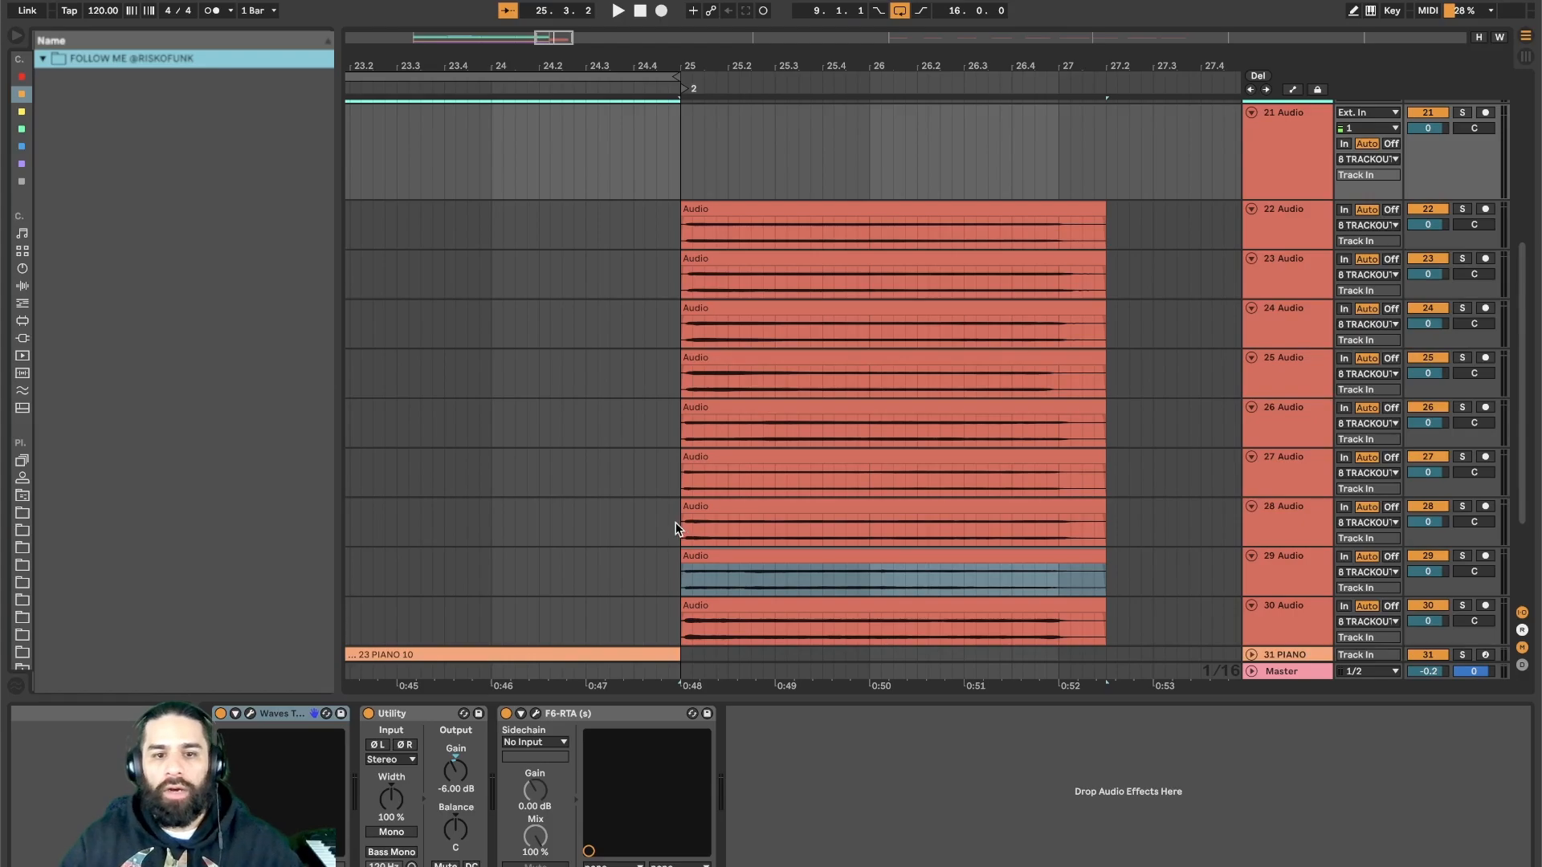
- Convert the empty Simpler to Sampler and show its zone editor
right_click(496, 461)
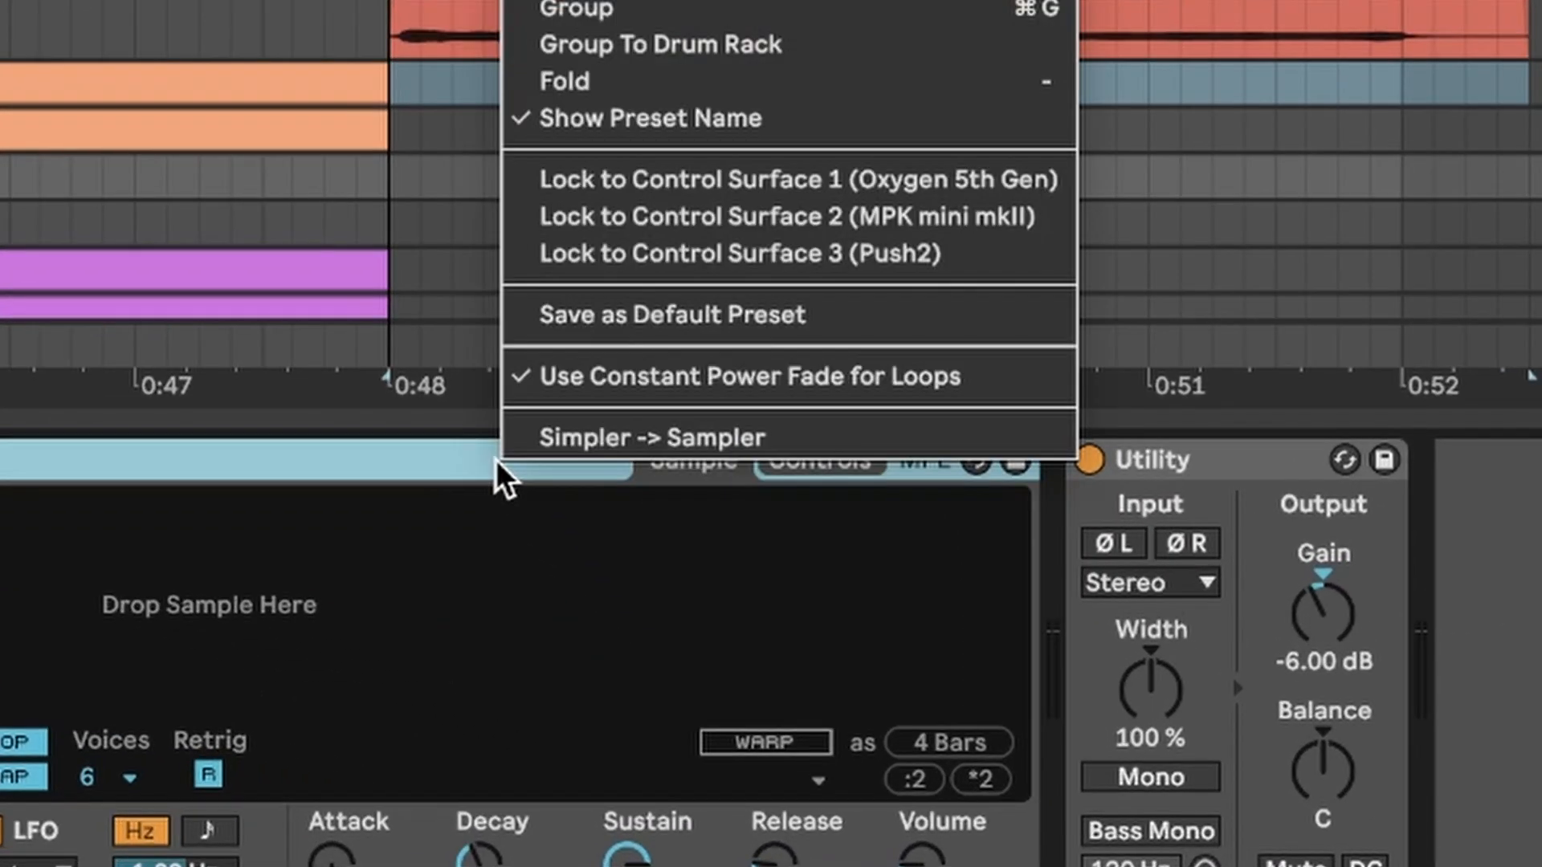
left_click(677, 439)
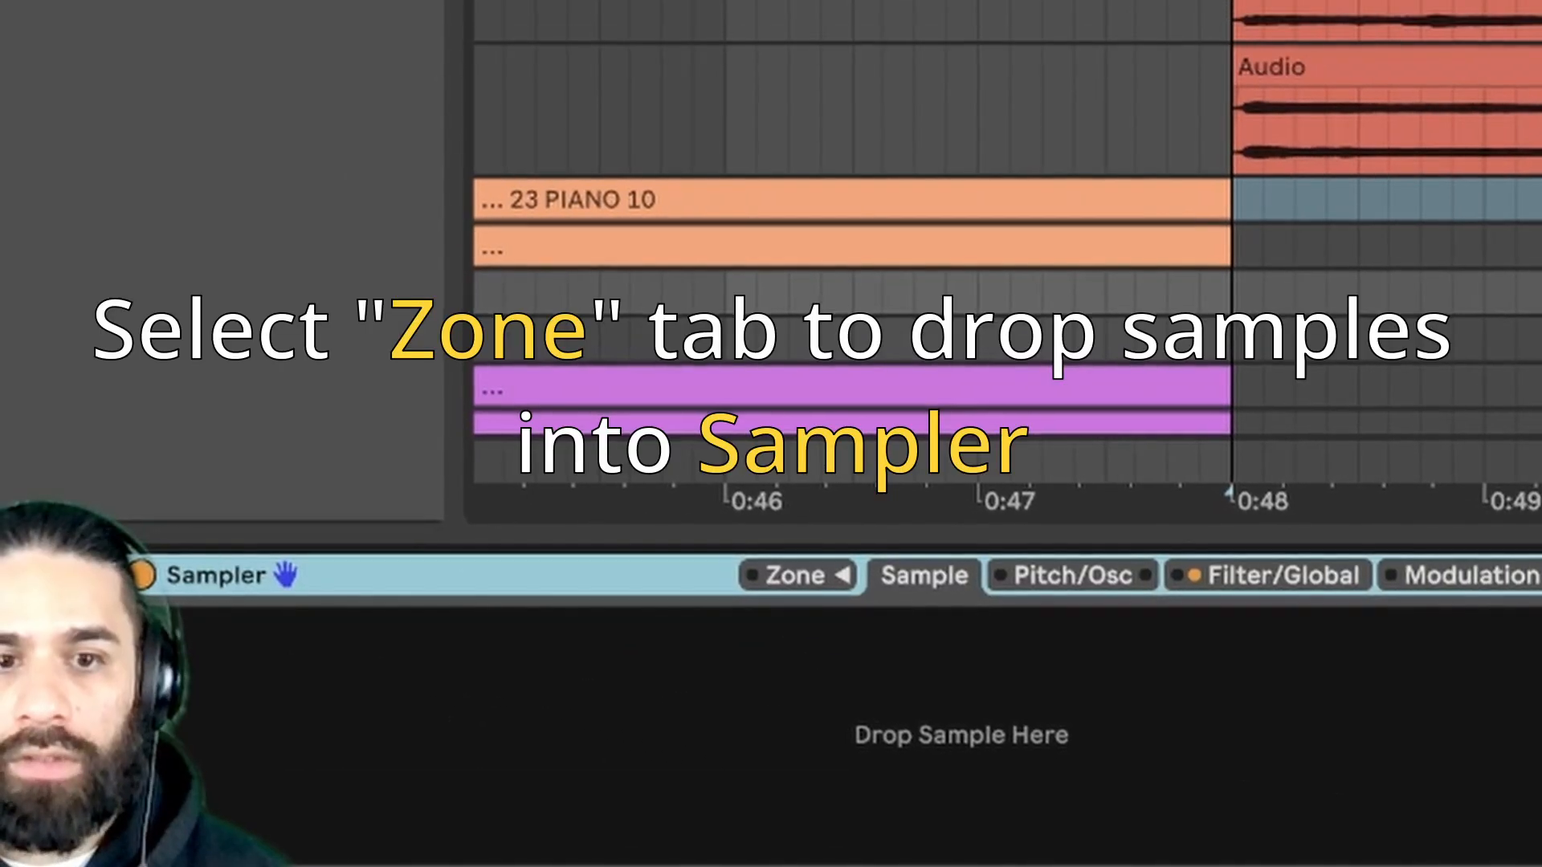
left_click(846, 572)
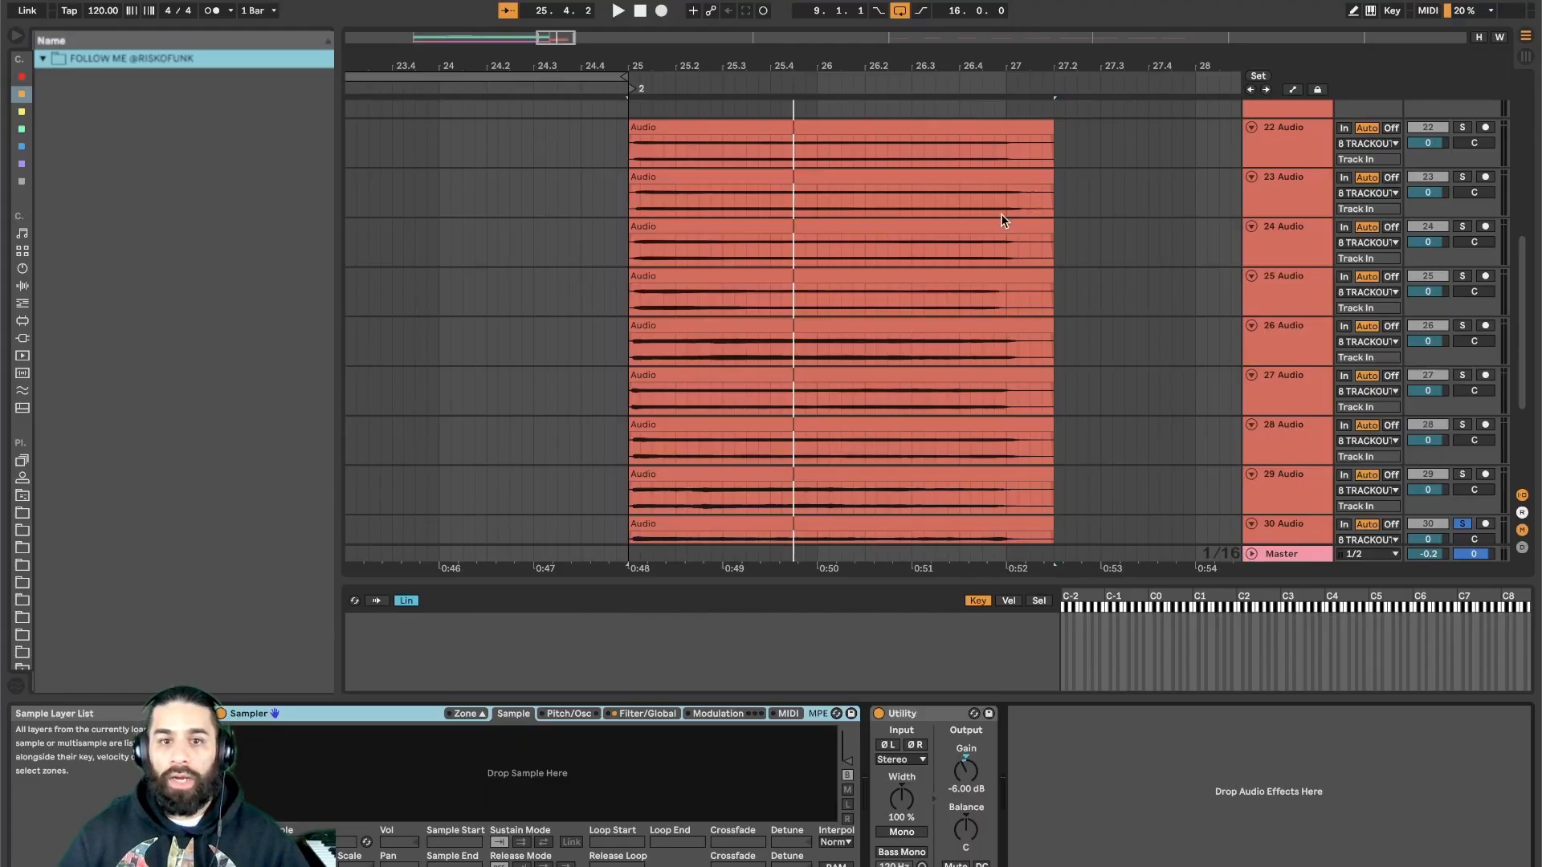
- Collect all used media files into the project and save it, leaving out files from Factory Packs
left_click(999, 135)
scroll(974, 289, "down", 2)
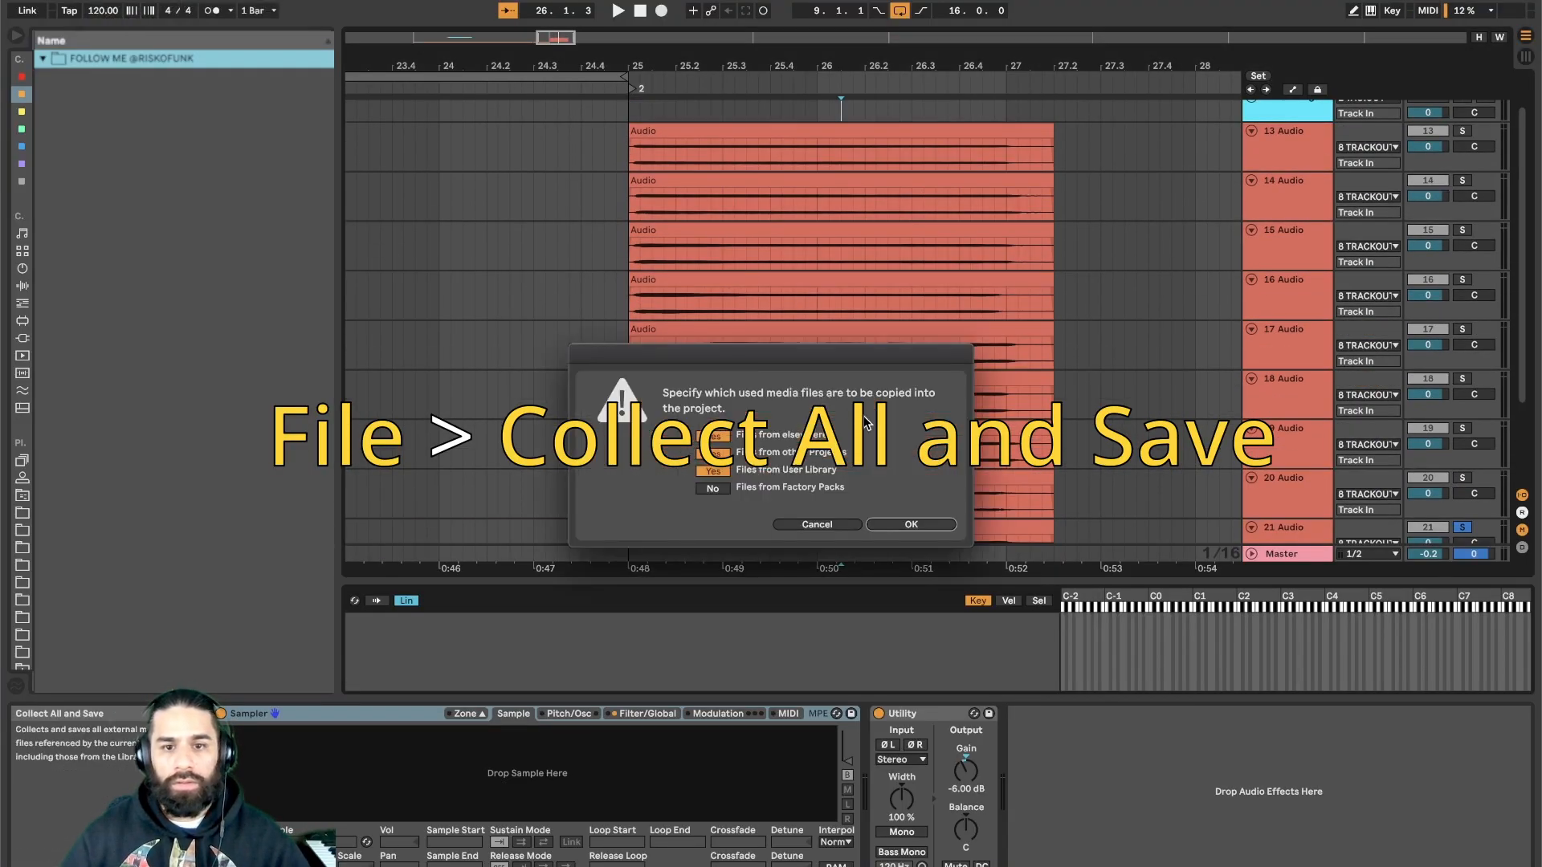
left_click(894, 523)
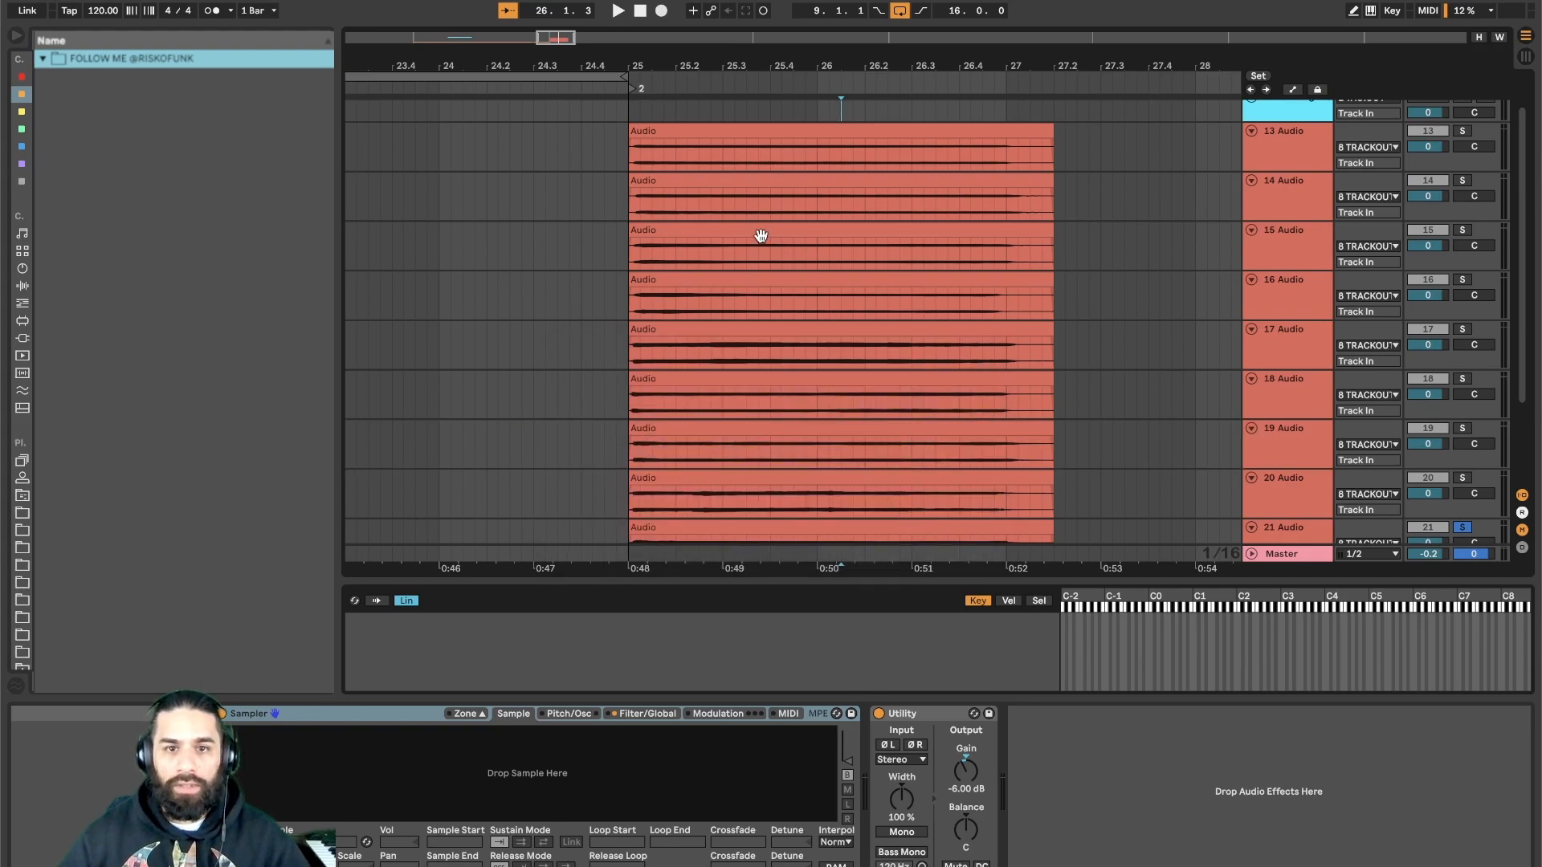
- Add the nine vocal clips from tracks 13 to 21 one at a time as separate layers in Sampler's zone list
left_click_drag(747, 137, 503, 640)
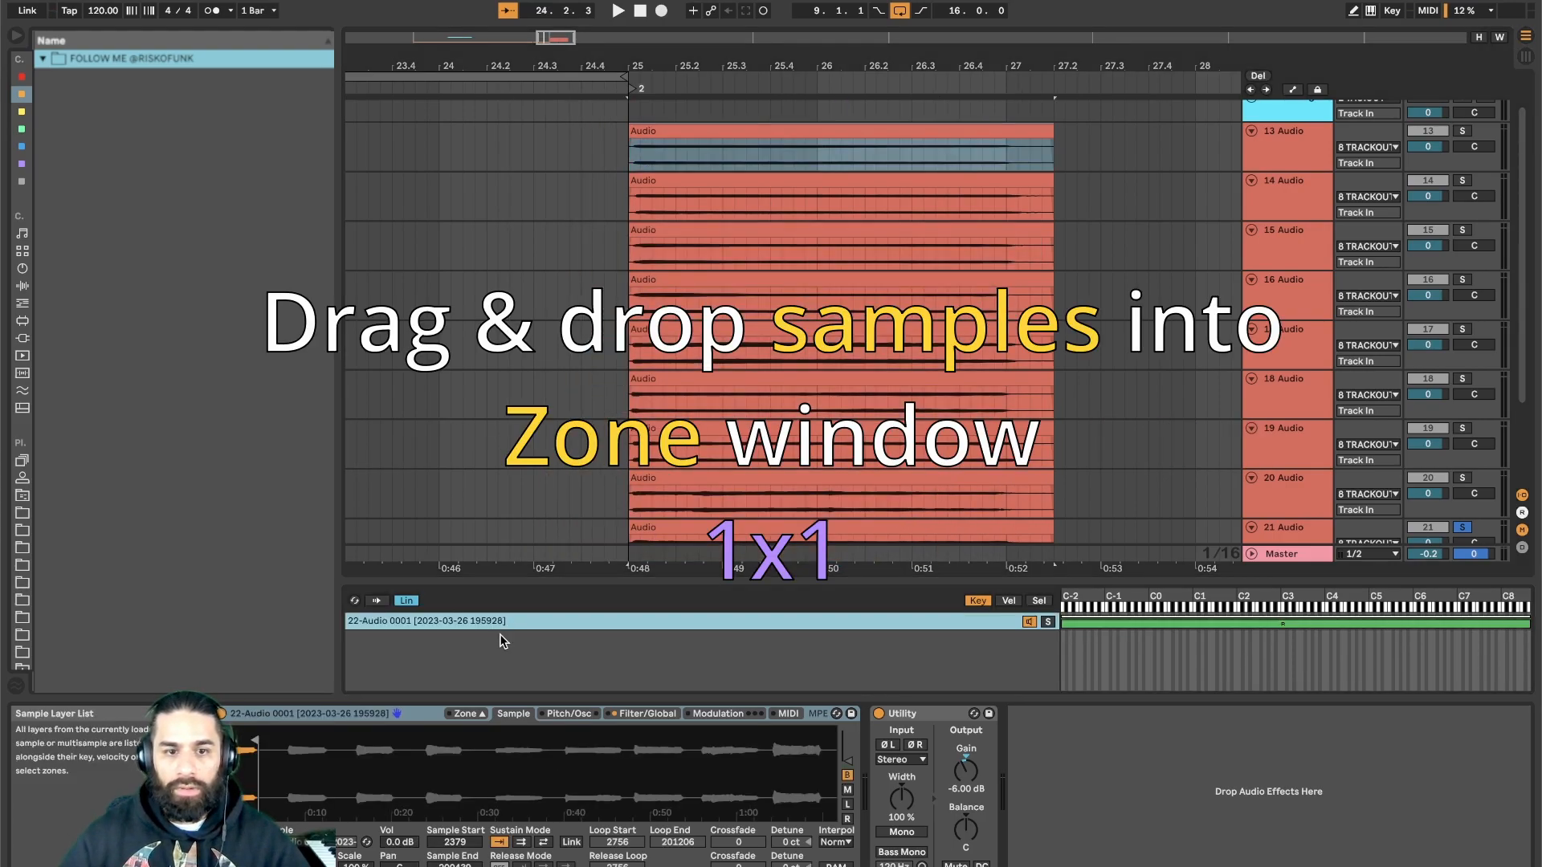
left_click_drag(733, 180, 562, 647)
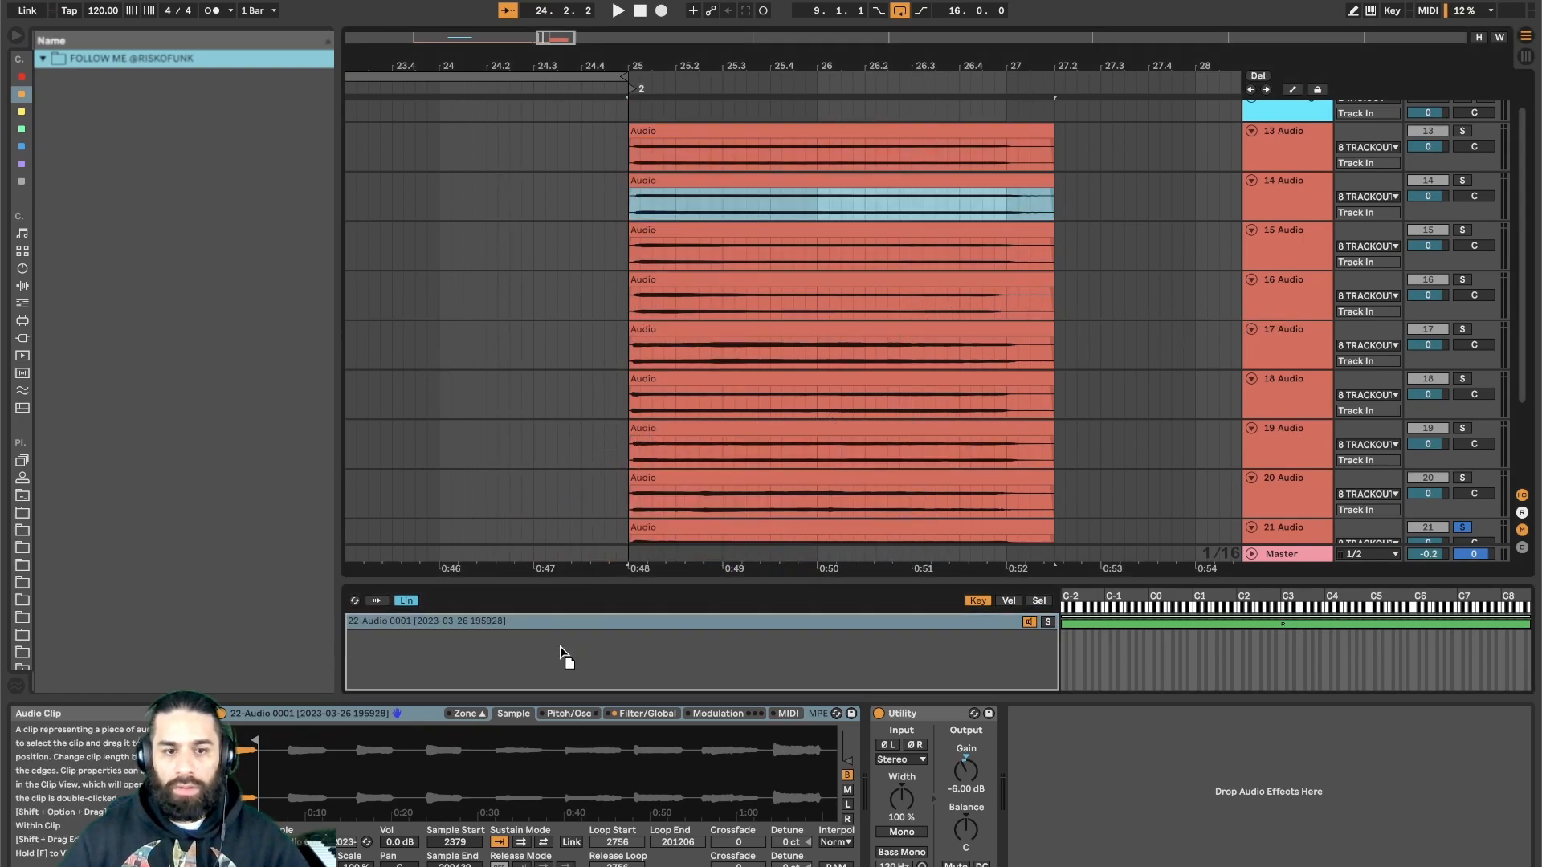
left_click_drag(697, 231, 566, 663)
left_click_drag(713, 281, 581, 673)
left_click_drag(706, 582, 707, 461)
scroll(867, 241, "down", 3)
left_click_drag(883, 156, 777, 630)
left_click_drag(871, 206, 772, 642)
left_click_drag(867, 256, 783, 643)
left_click_drag(869, 306, 795, 652)
left_click_drag(867, 355, 806, 657)
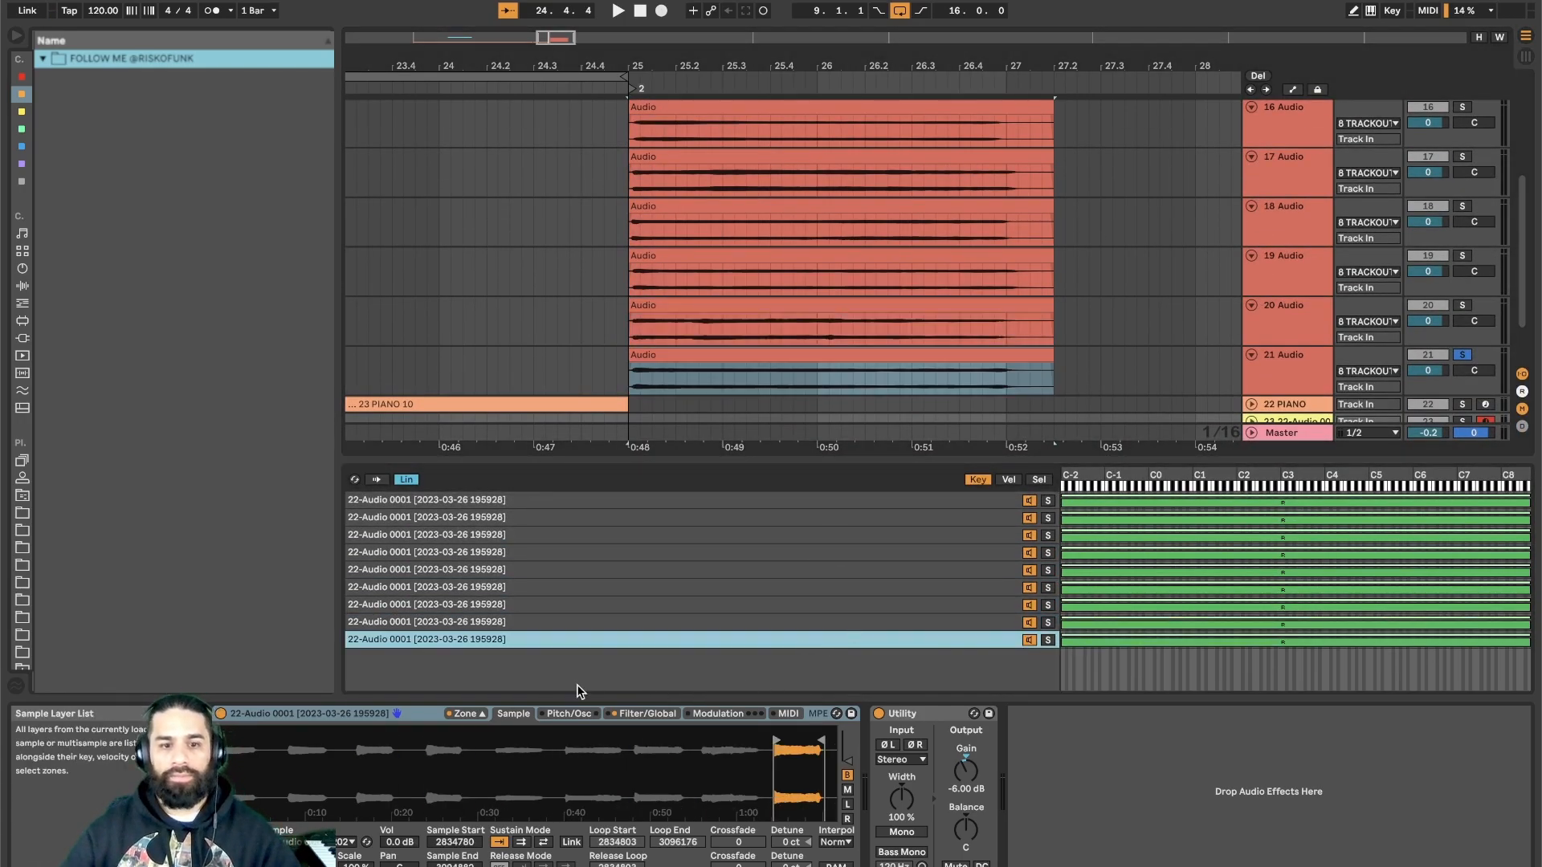
left_click(473, 713)
left_click(472, 713)
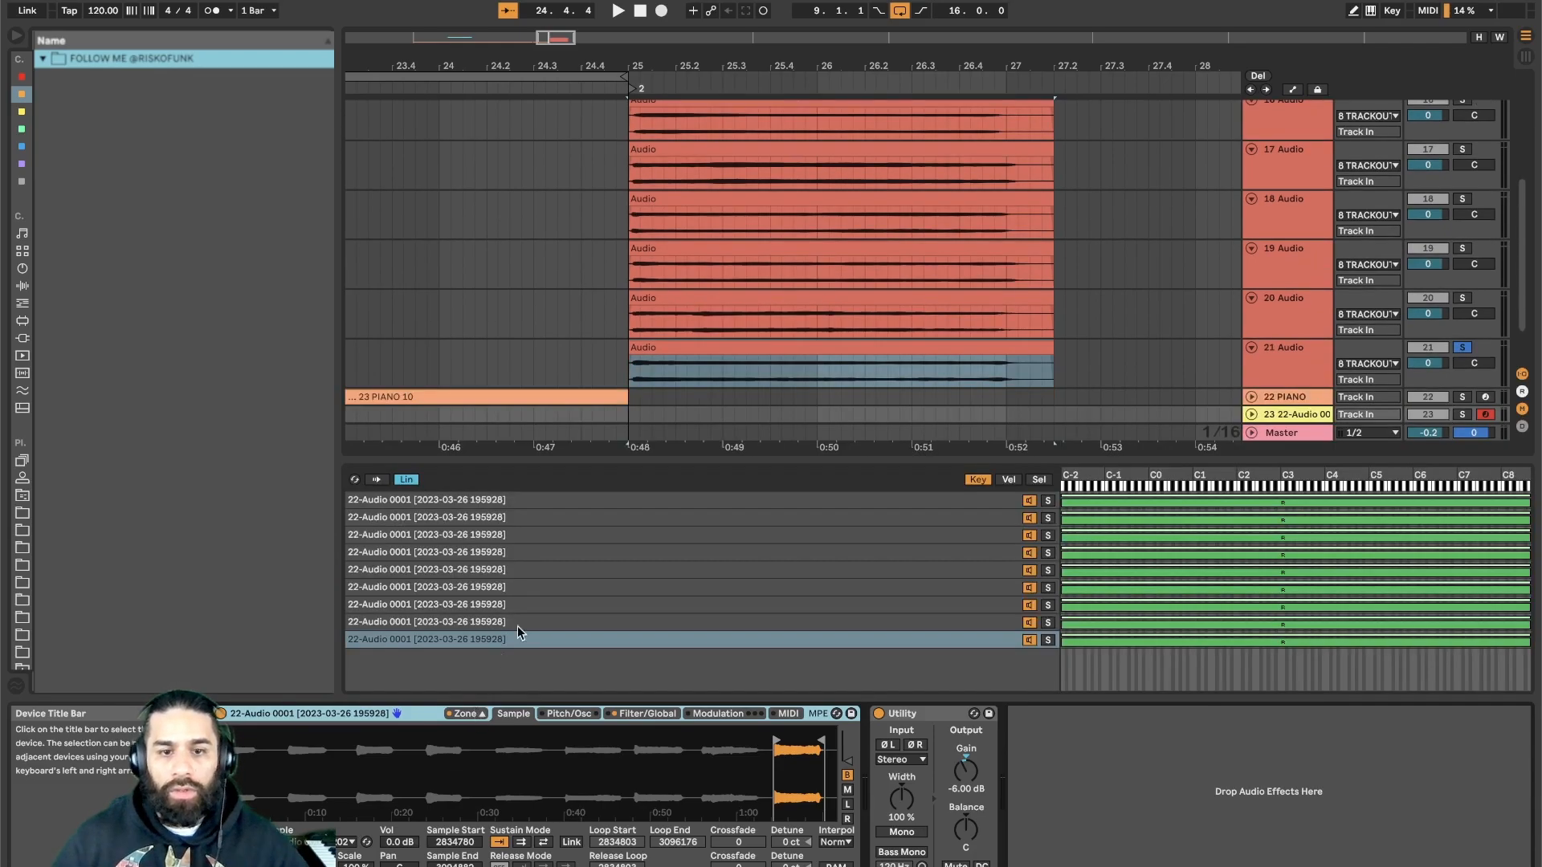
- Shorten the key zones of the first two layers to three adjacent keys each, starting at C-2
left_click(1510, 503)
left_click_drag(1511, 502, 1076, 521)
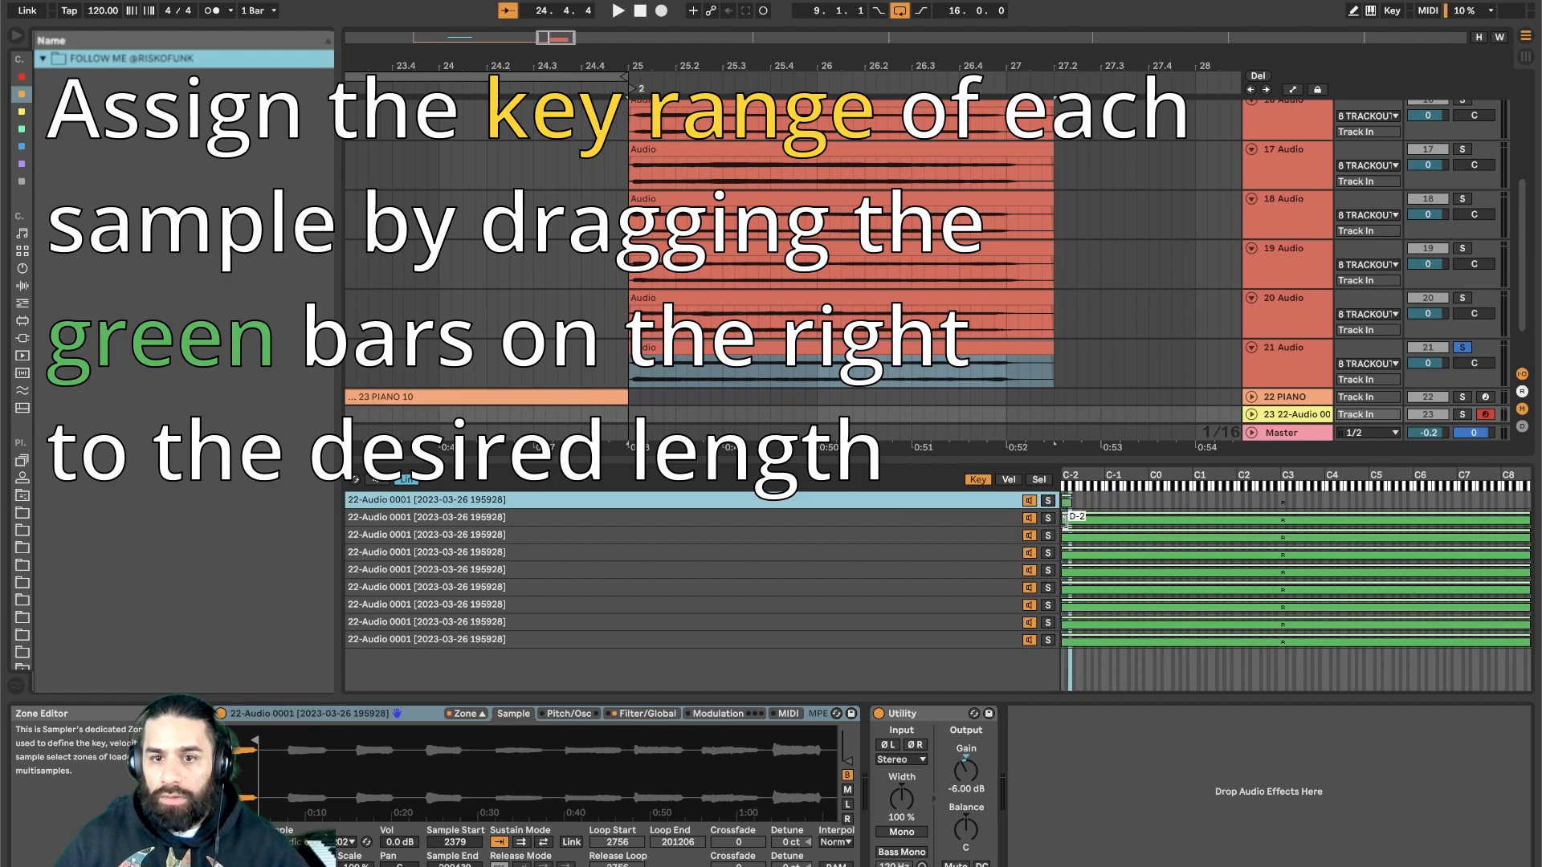
left_click_drag(1066, 522, 1065, 521)
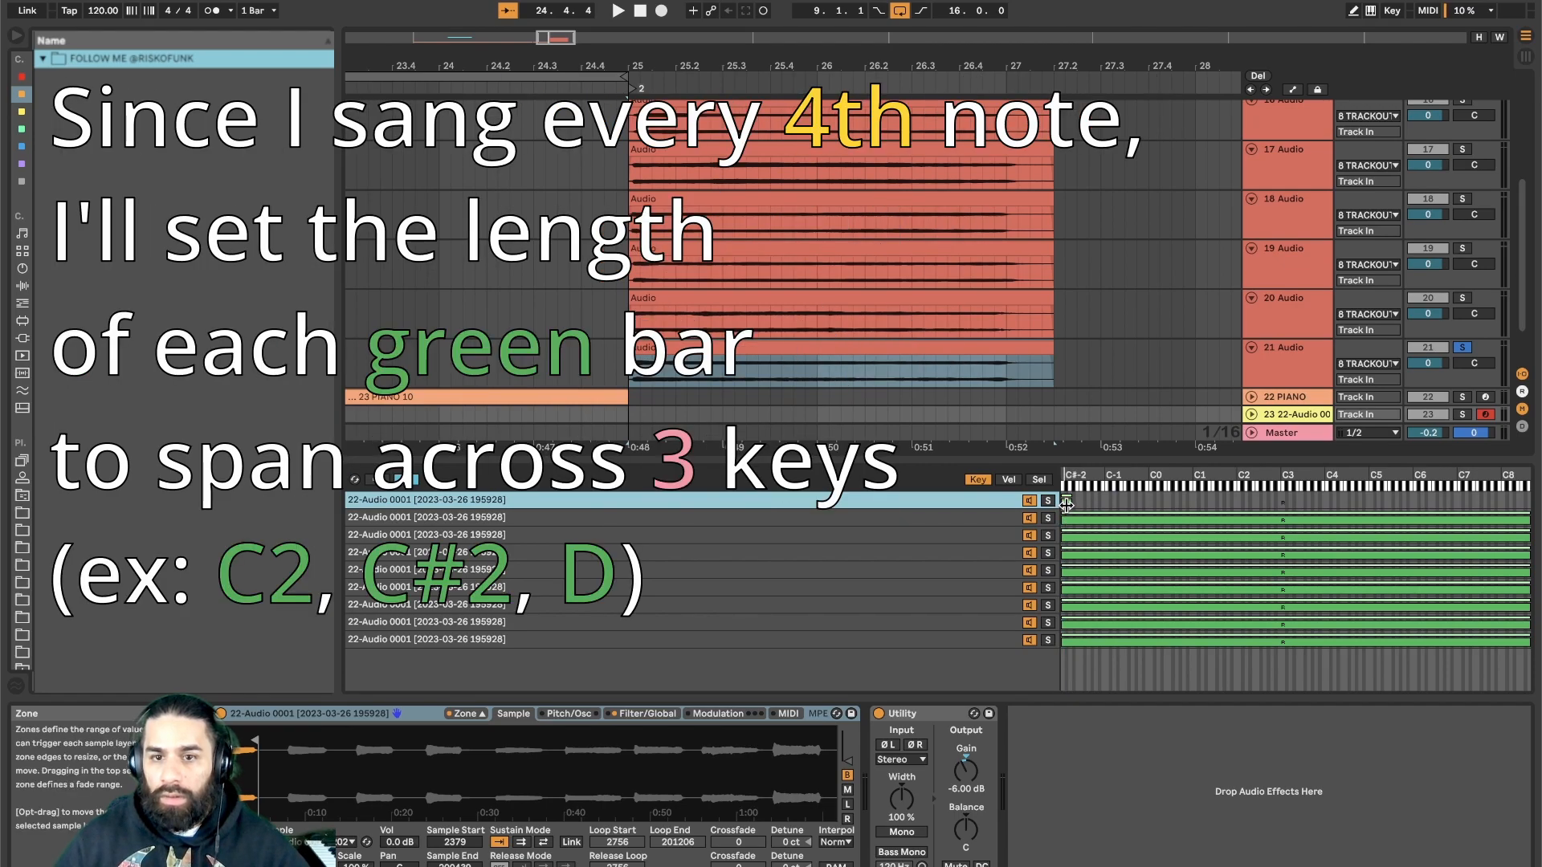
left_click_drag(1062, 521, 1070, 521)
left_click_drag(1530, 522, 1083, 538)
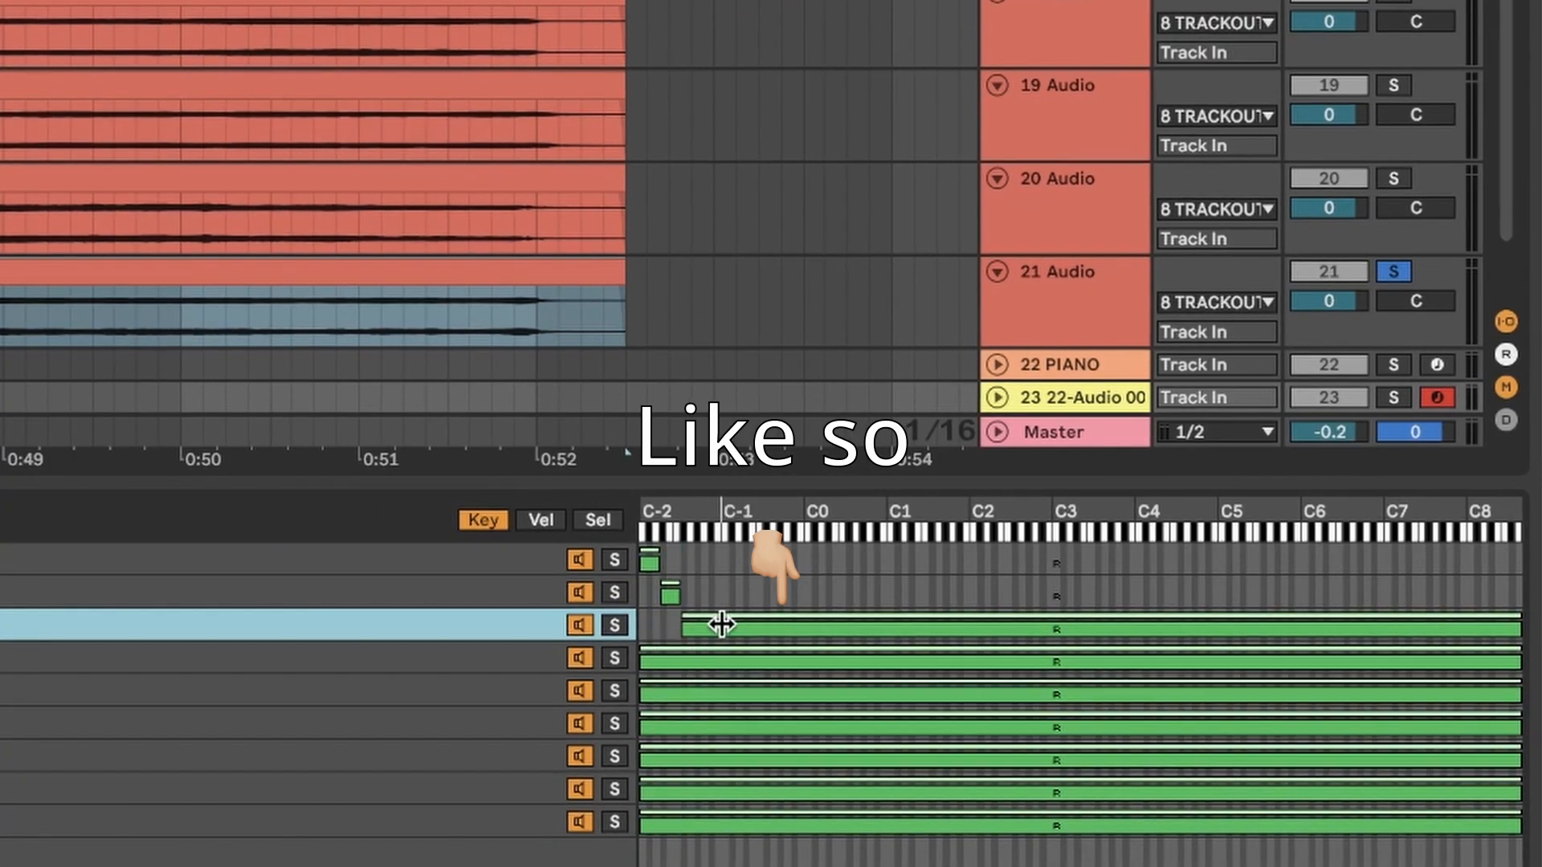
- Shorten the key zones of the remaining seven layers to three keys each, placing them consecutively up the keyboard
left_click_drag(1520, 625, 701, 627)
left_click_drag(641, 659, 700, 661)
left_click_drag(1520, 659, 712, 673)
left_click_drag(642, 694, 717, 699)
left_click_drag(1521, 694, 735, 707)
left_click_drag(642, 727, 744, 732)
left_click_drag(1520, 727, 760, 747)
left_click_drag(642, 759, 762, 767)
left_click_drag(1521, 759, 769, 763)
left_click_drag(641, 792, 783, 794)
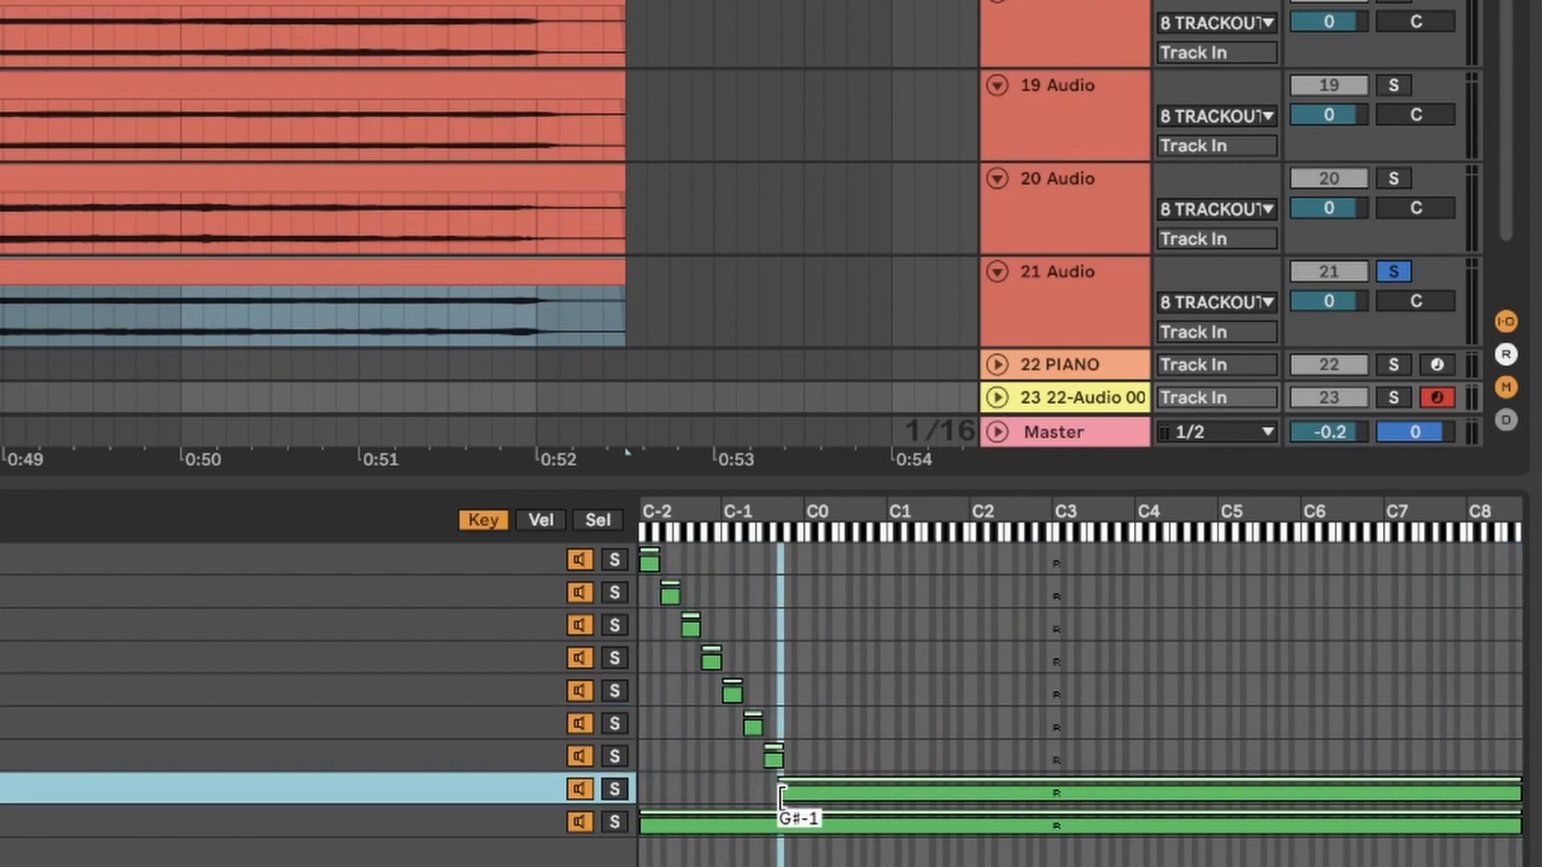
left_click_drag(1520, 791, 804, 793)
left_click_drag(642, 825, 804, 827)
left_click_drag(1520, 825, 825, 827)
- Select all the sample layers and shift their key zones up together so the first one starts at C2
key("super+a")
left_click_drag(649, 569, 705, 570)
left_click_drag(1096, 506, 1200, 550)
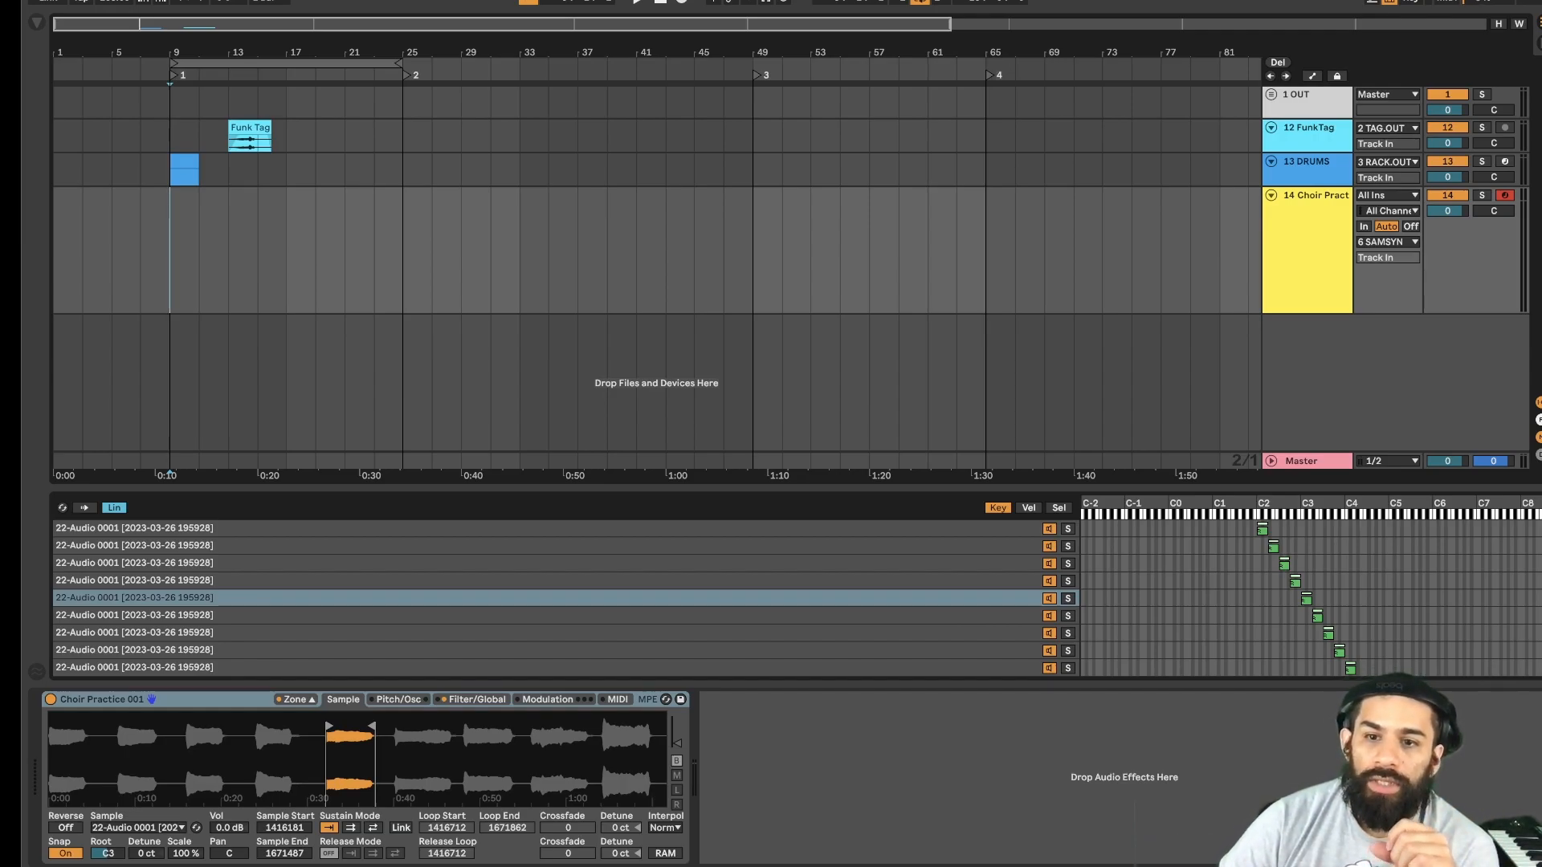
- Examine the key ranges of the Choir Practice 001 layers, checking the first and third zones and the whole set
left_click(1262, 531)
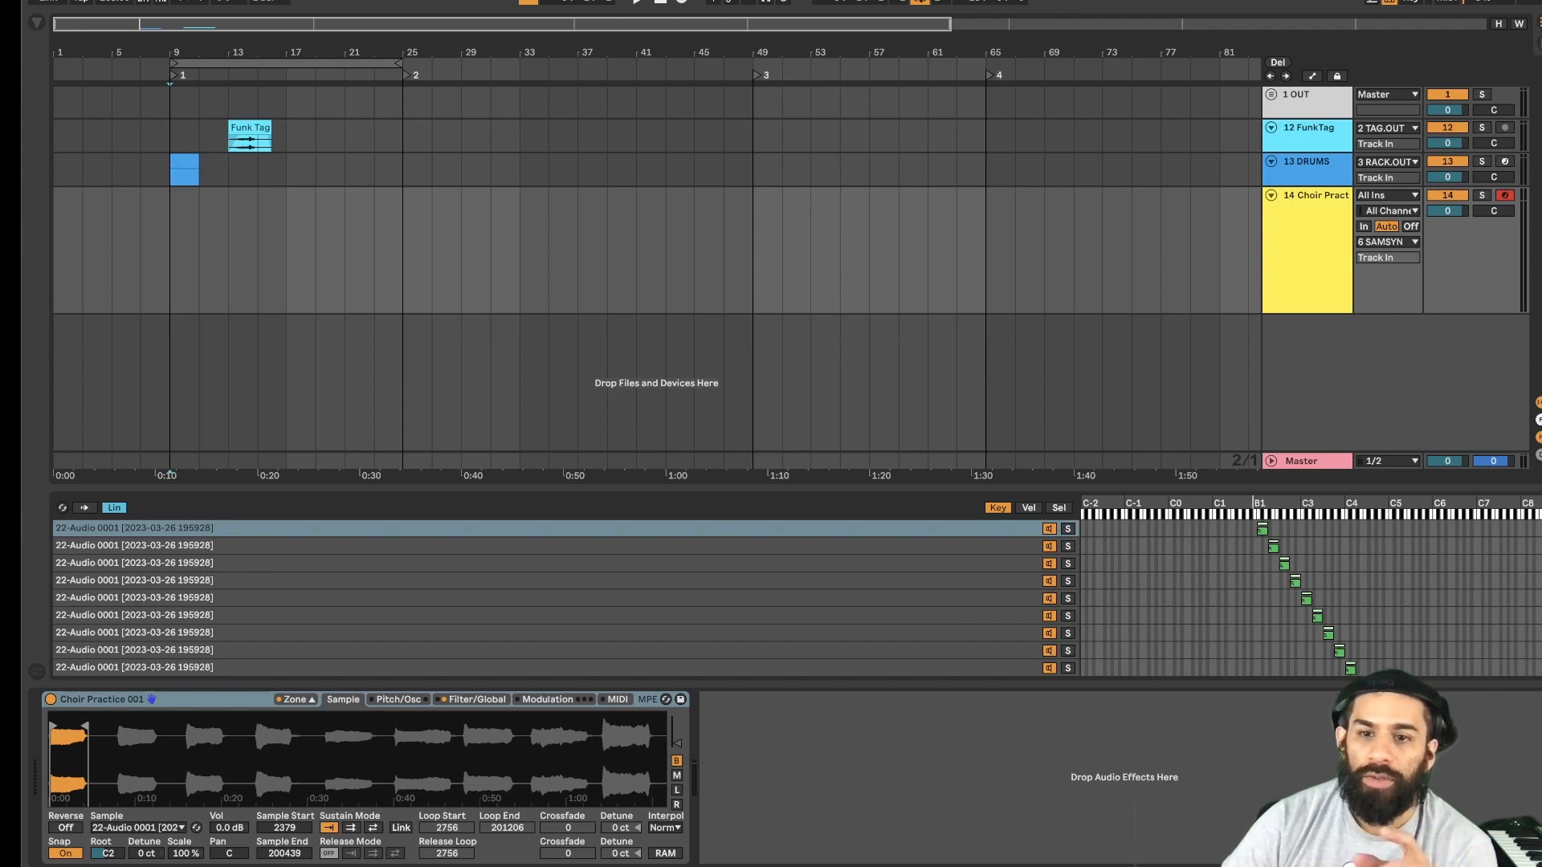
left_click(1262, 531)
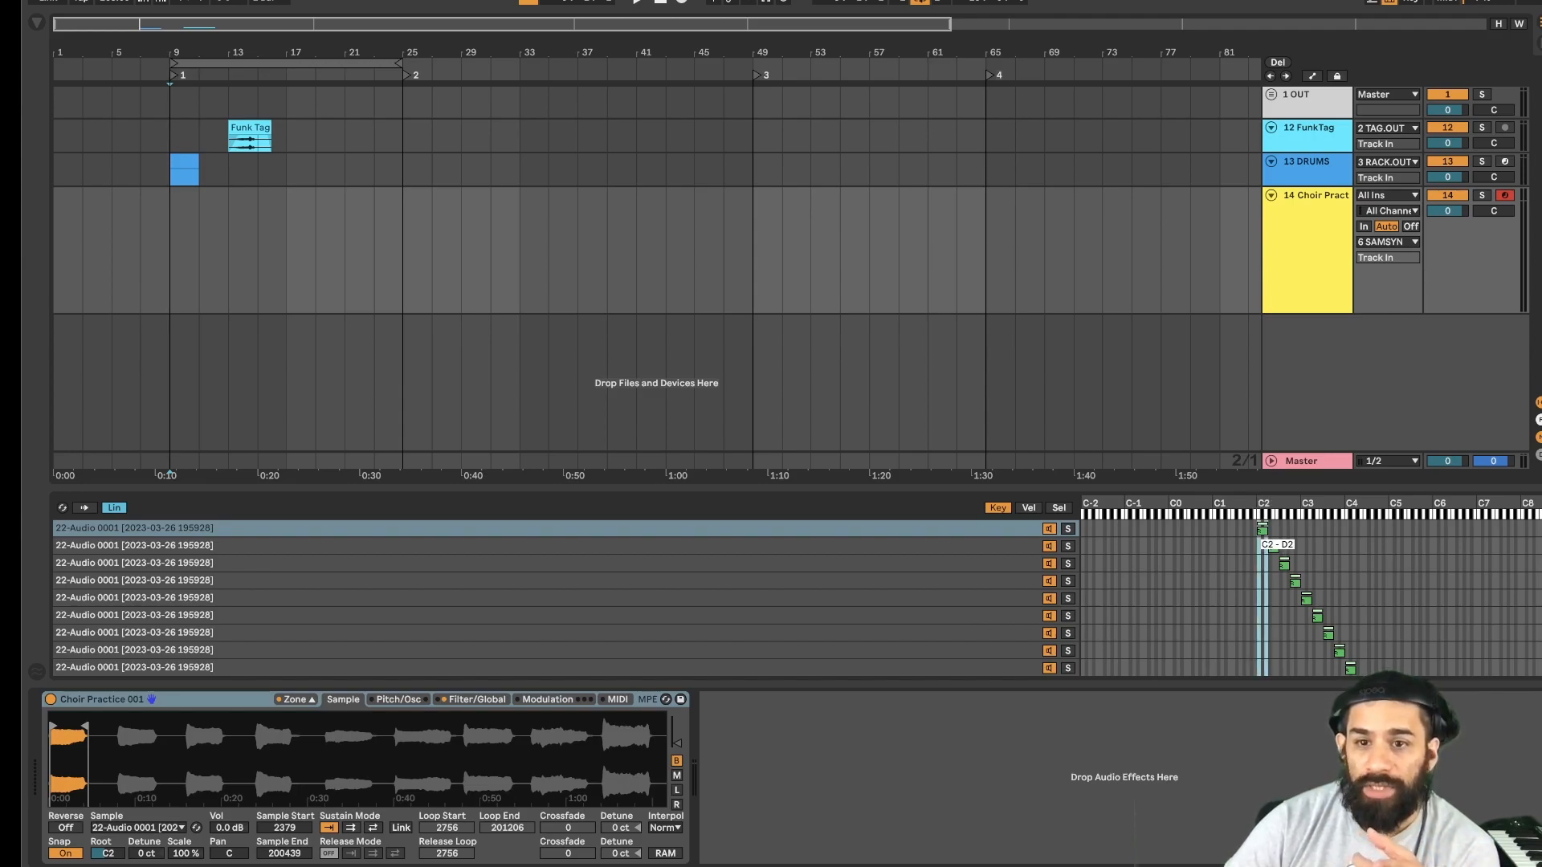
left_click(1284, 565)
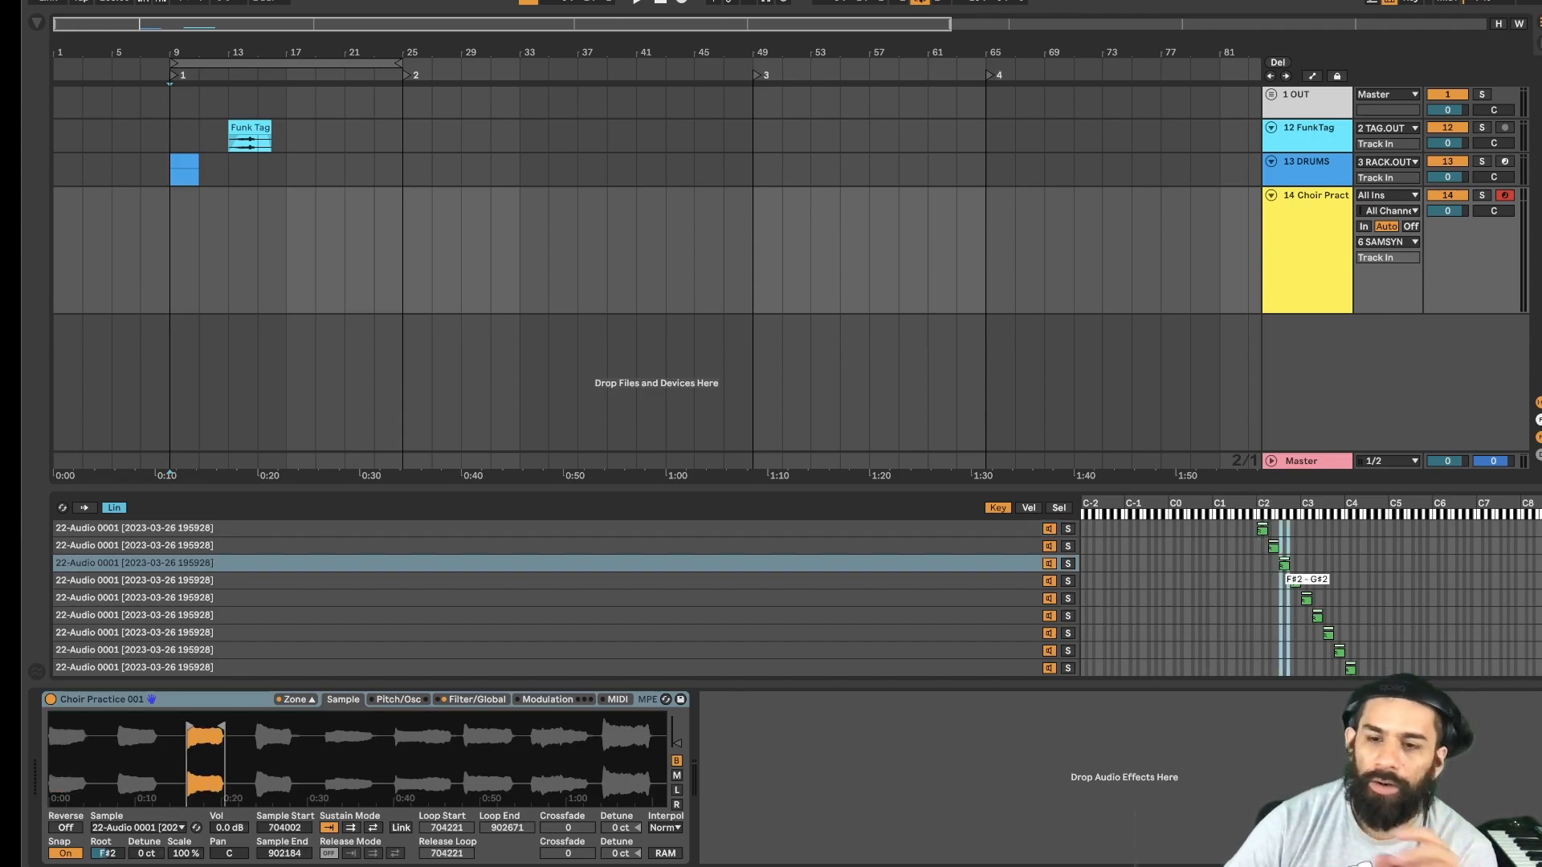
left_click(1262, 531)
left_click(1262, 531)
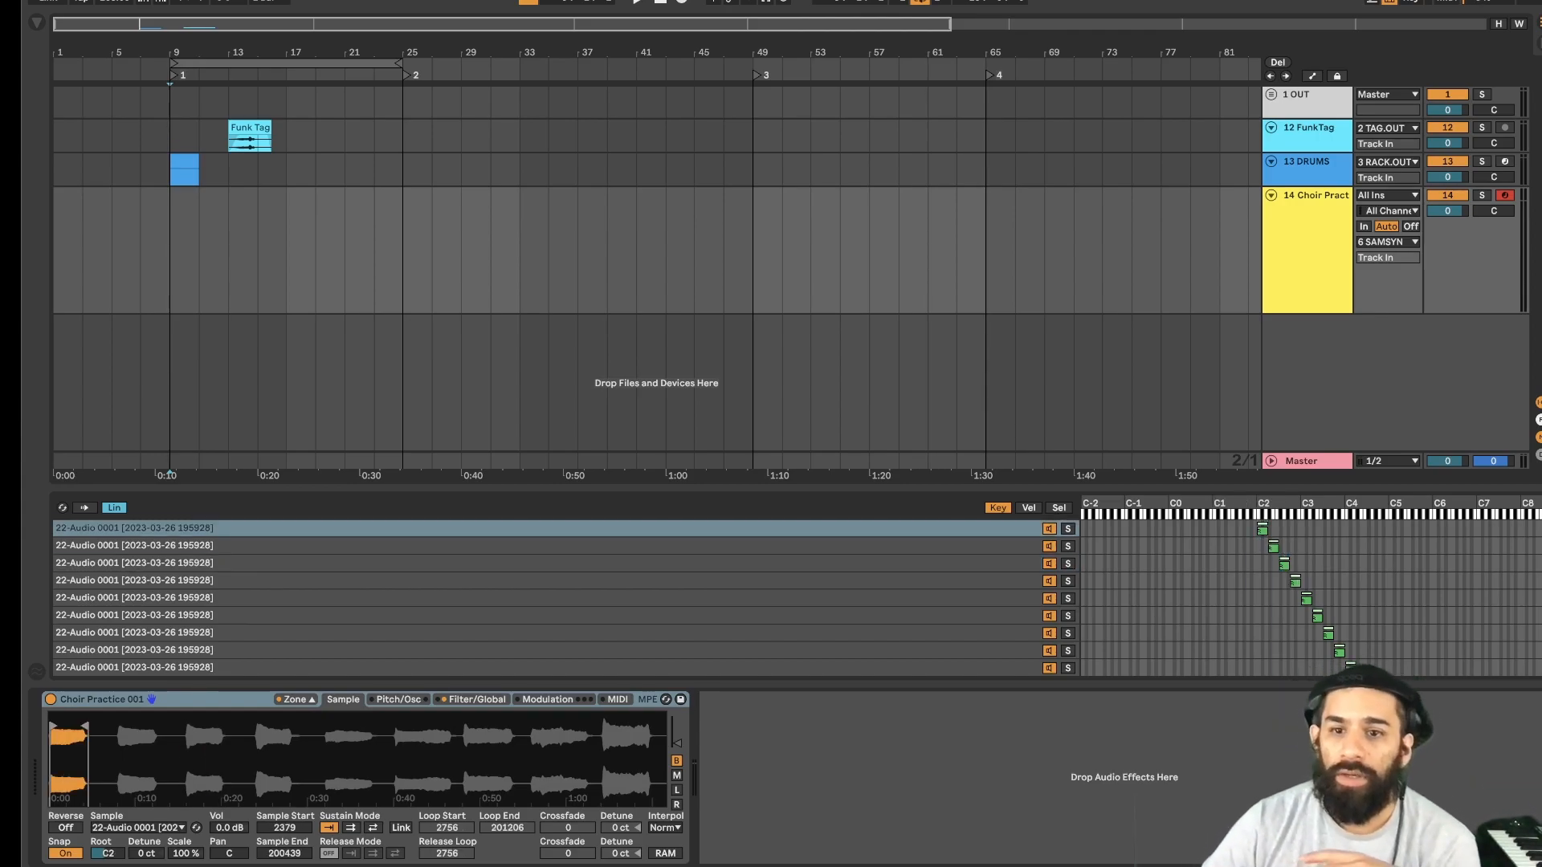
key("ctrl+a")
mouse_move(1273, 546)
left_mouse_down()
mouse_move(1138, 546)
mouse_move(1274, 547)
left_mouse_up()
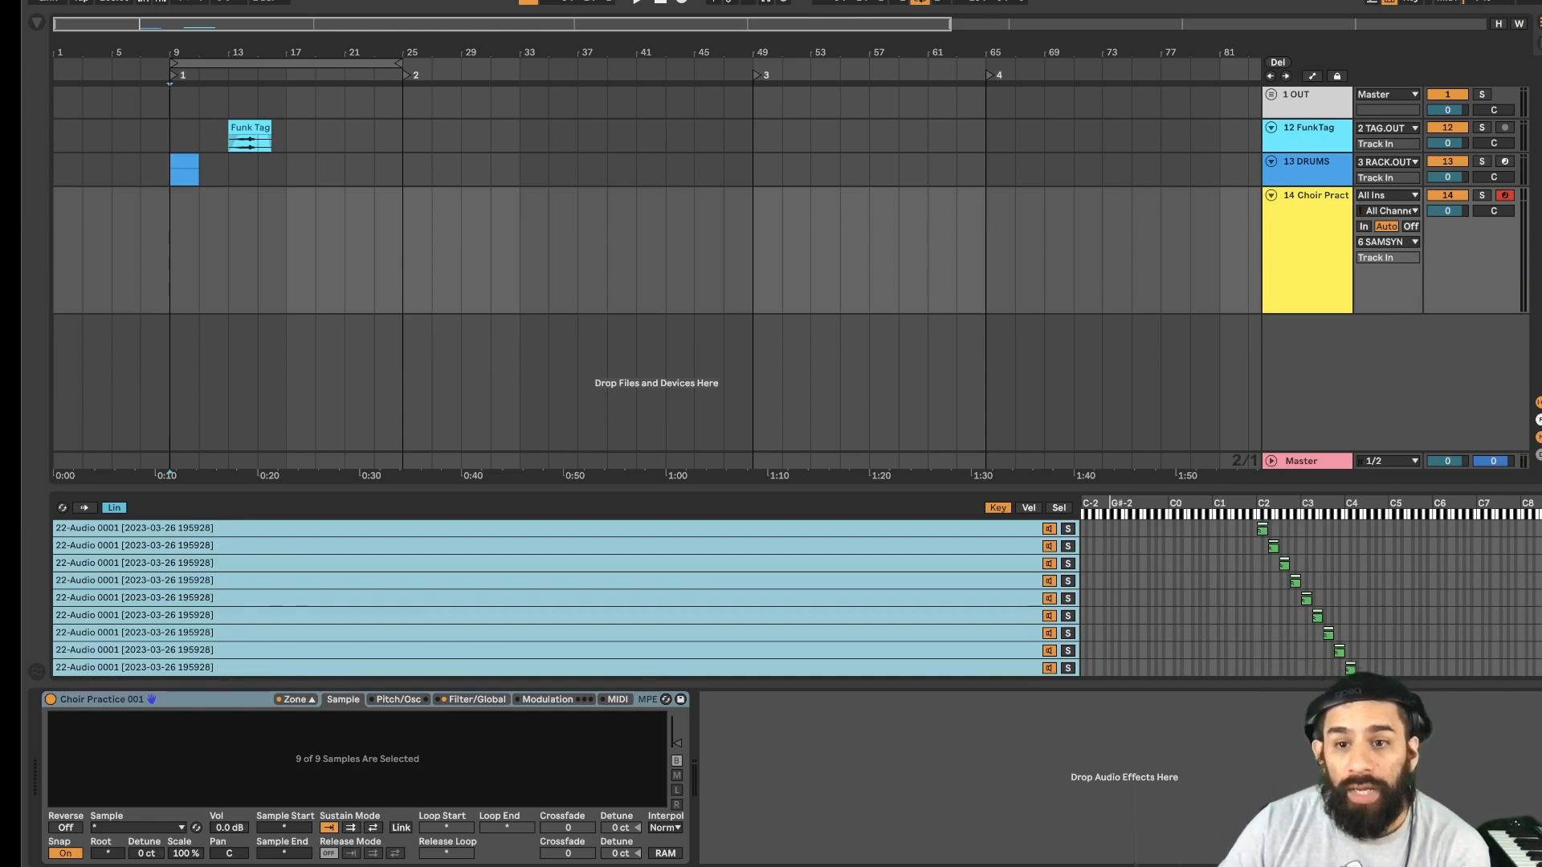
left_click(1263, 531)
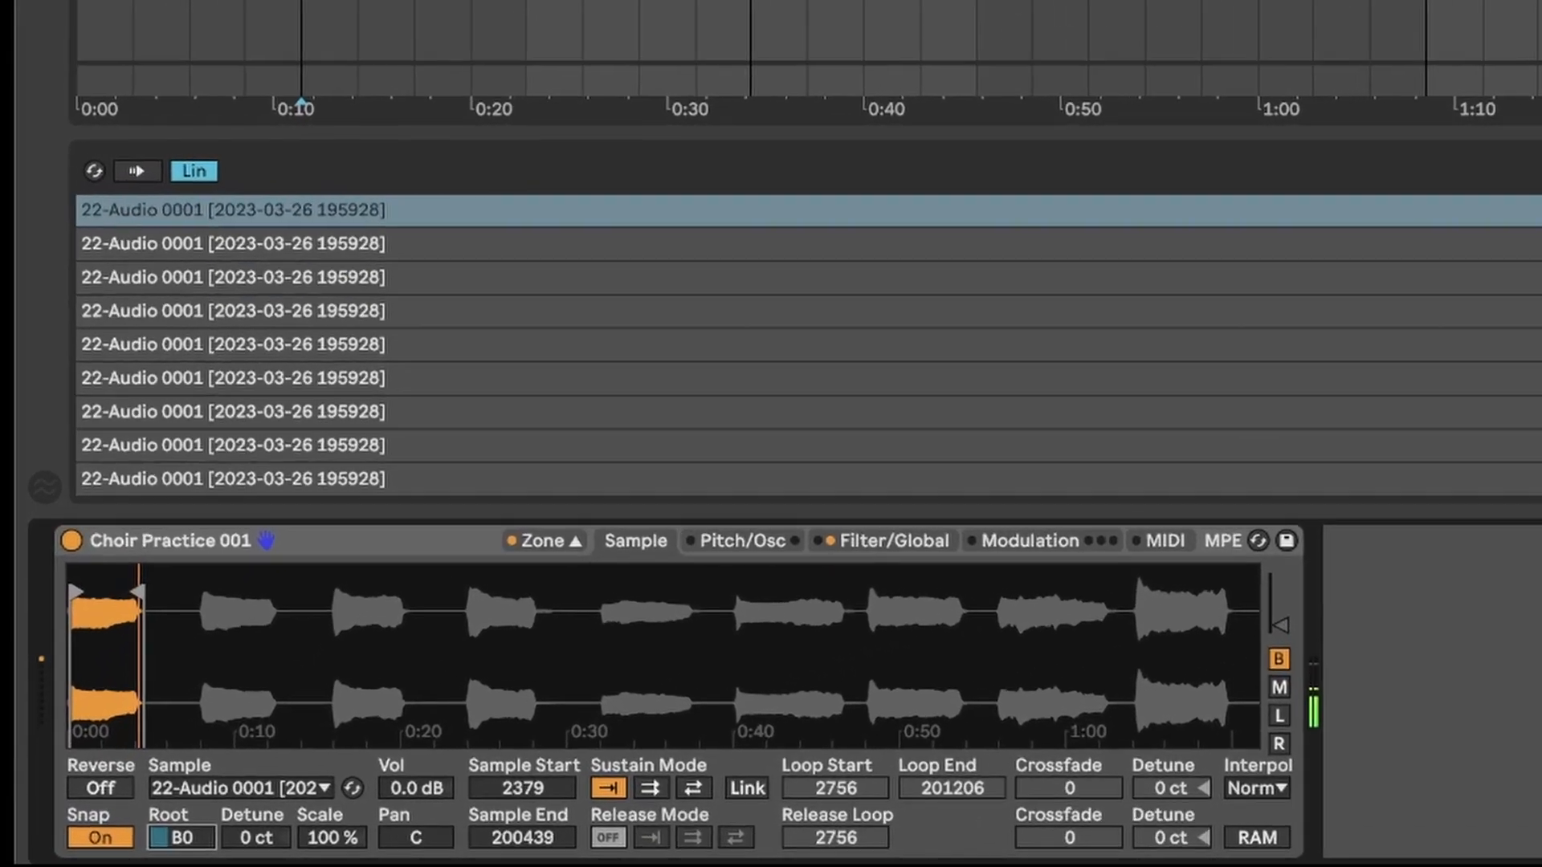
- Raise the root keys of the choir sample layers to match their key zones, with F#2 for the third layer
left_click_drag(107, 854, 108, 836)
left_click_drag(340, 819, 339, 819)
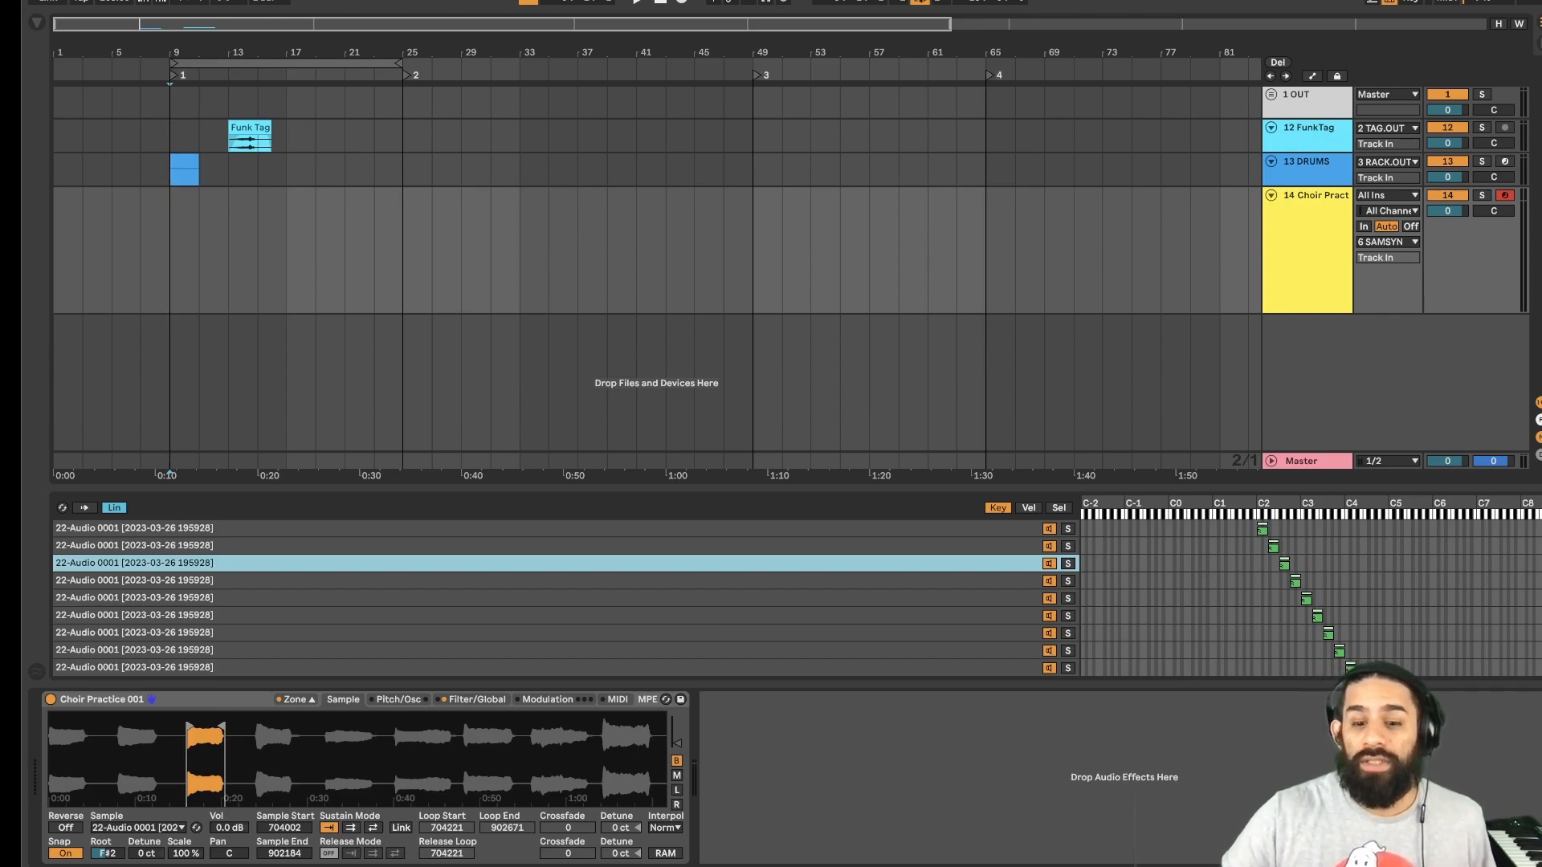
- Place the insert marker at bar 9 on the Choir Practice track and hide the clip detail view
left_click(170, 250)
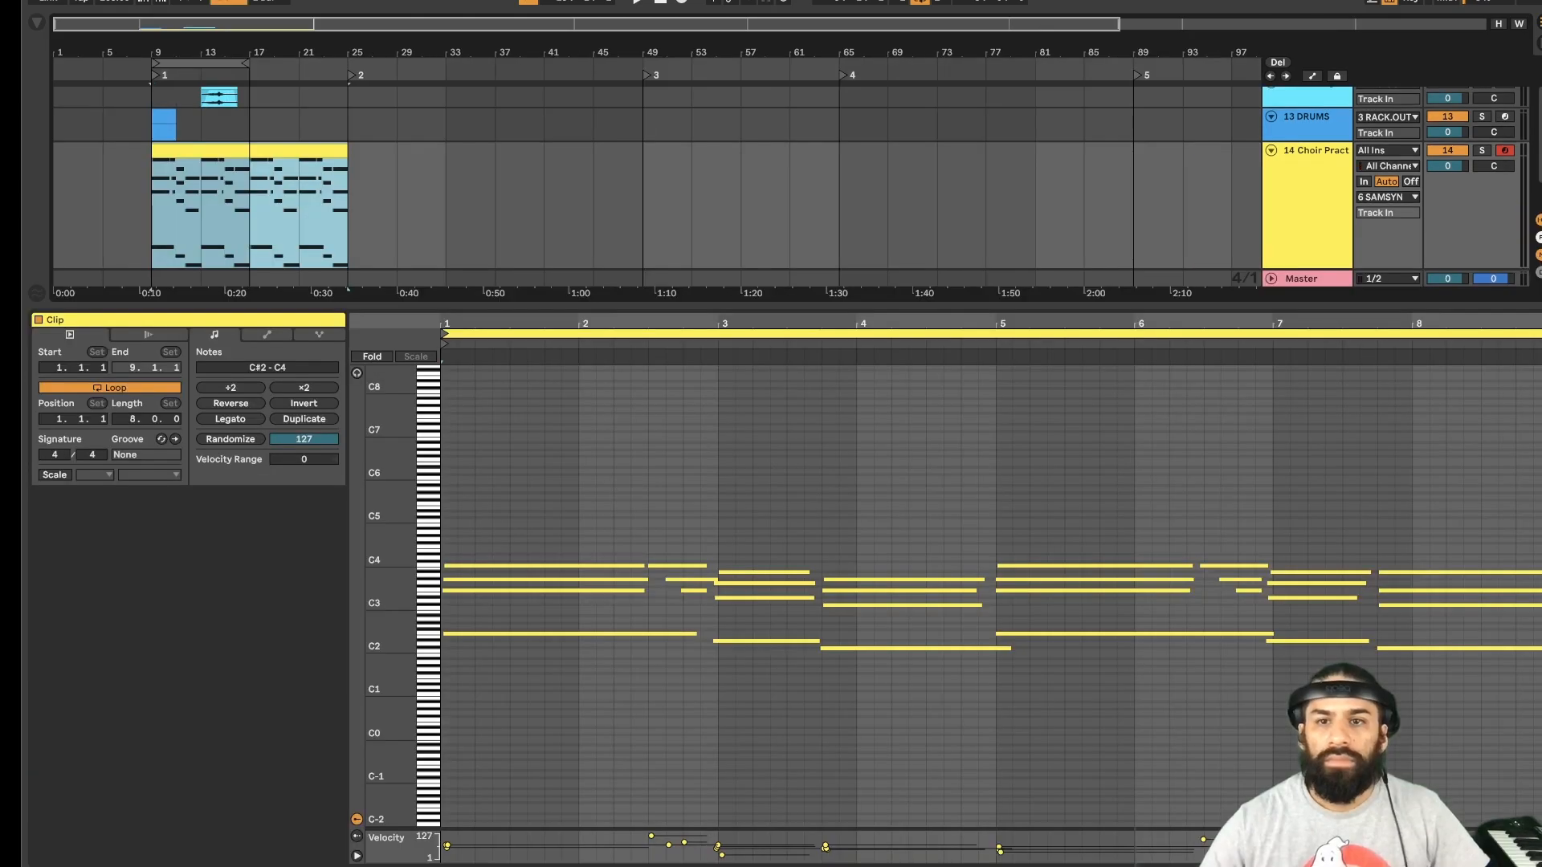
key("ctrl+alt+l")
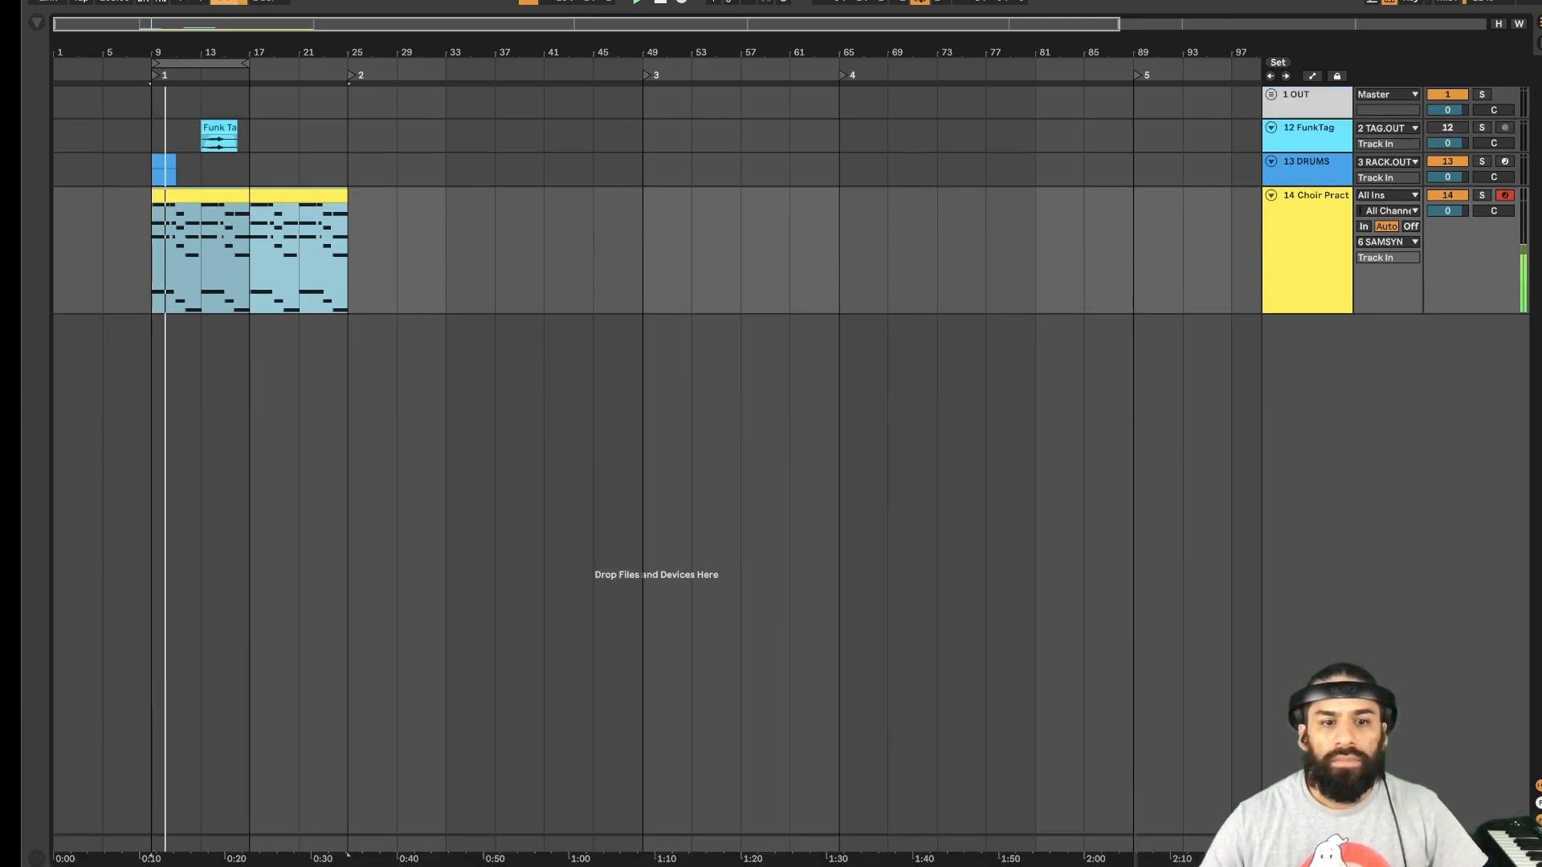
- Open the DRUMS clip in an enlarged note editor and capture the played drum and open-hat part as an eight-bar MIDI take
double_click(164, 162)
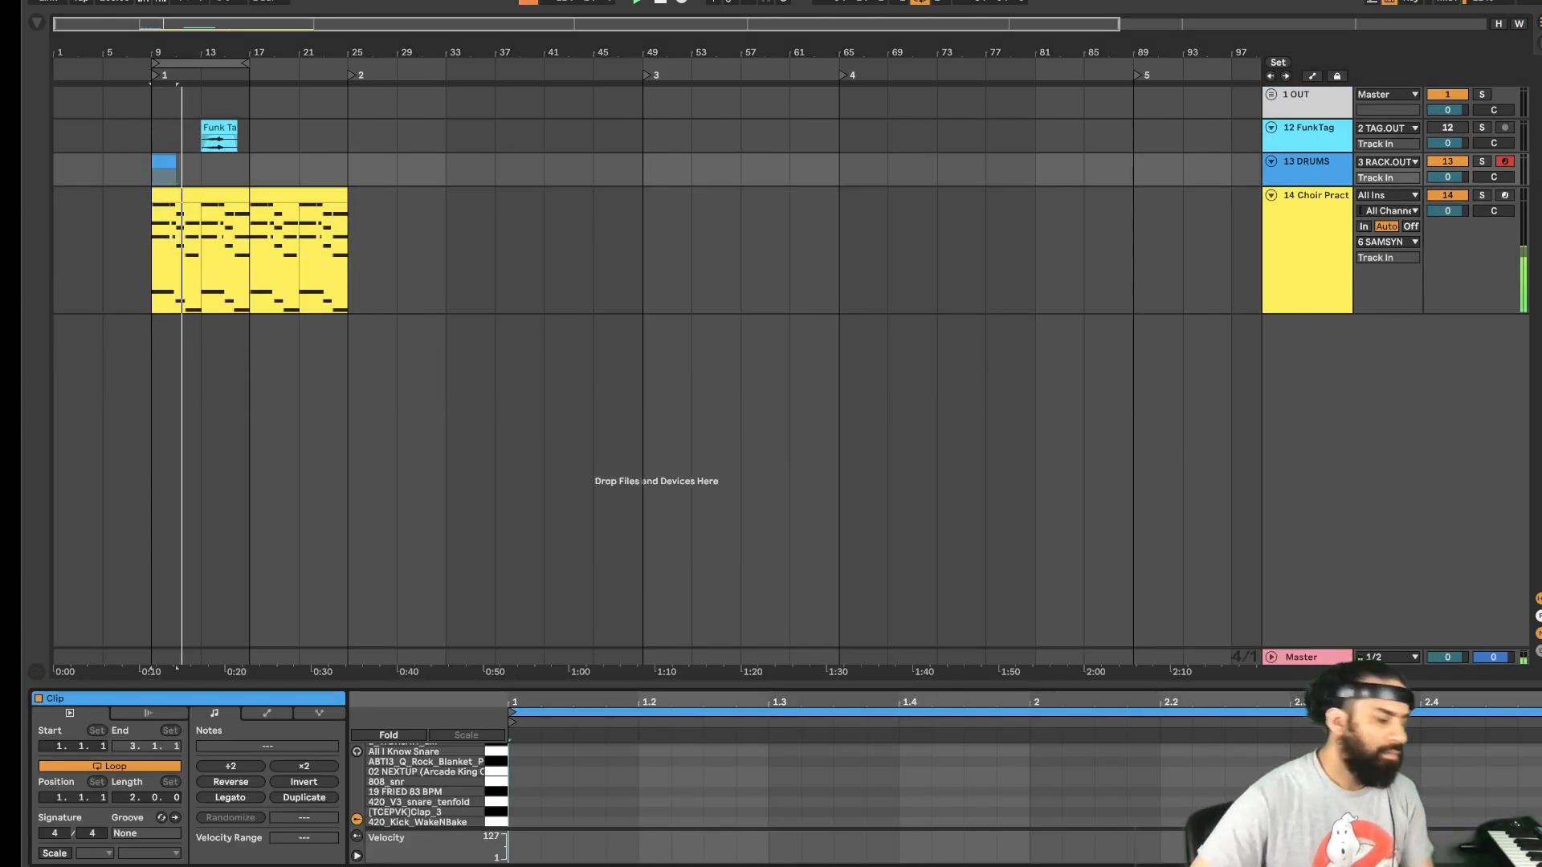
left_click_drag(771, 685, 771, 473)
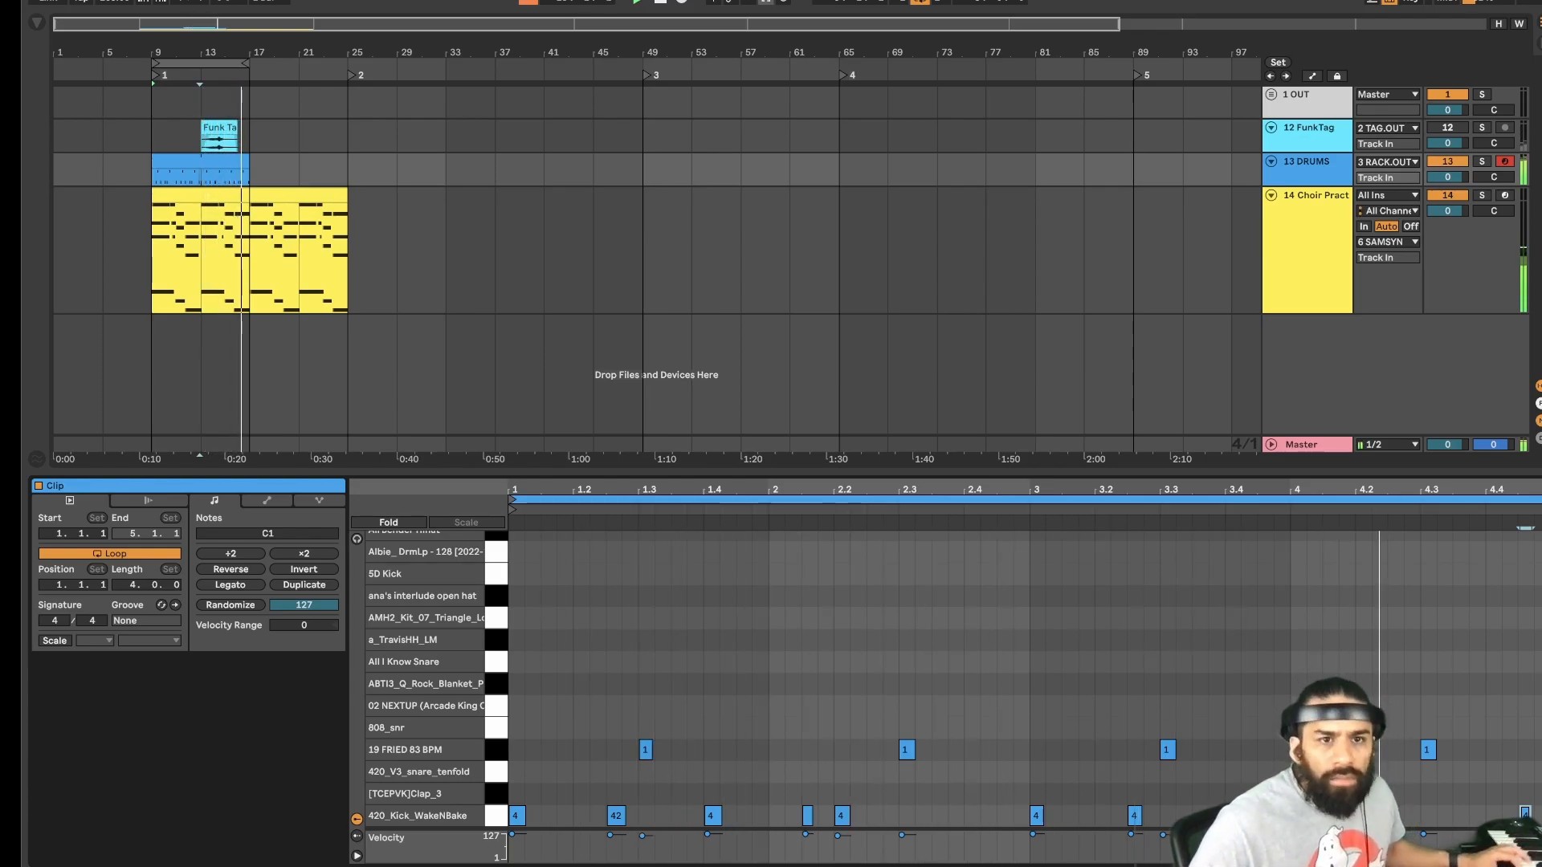
key("ctrl+shift+c")
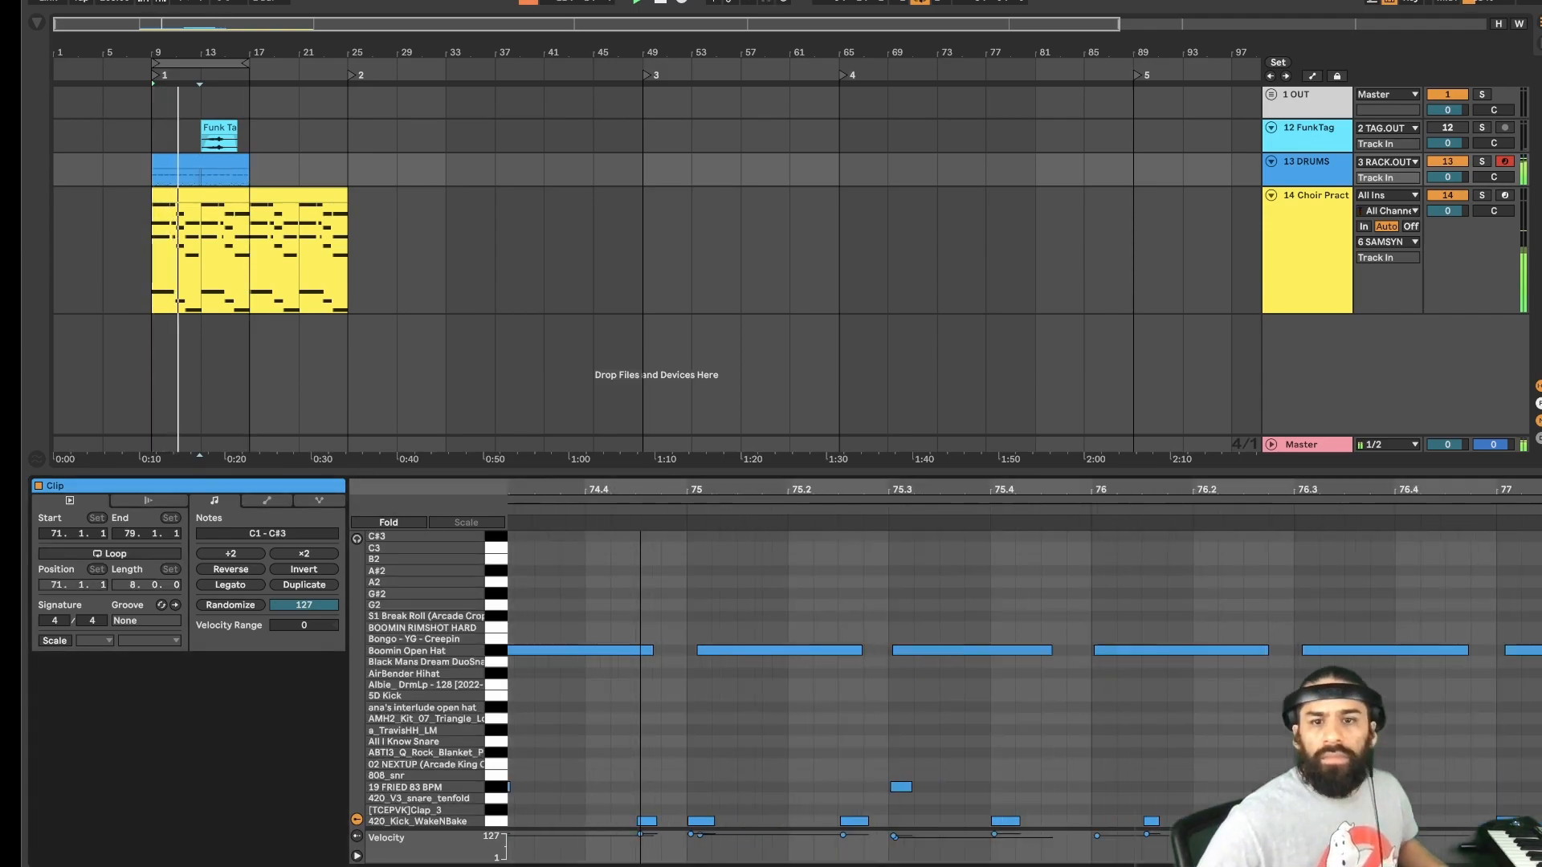
key("minus")
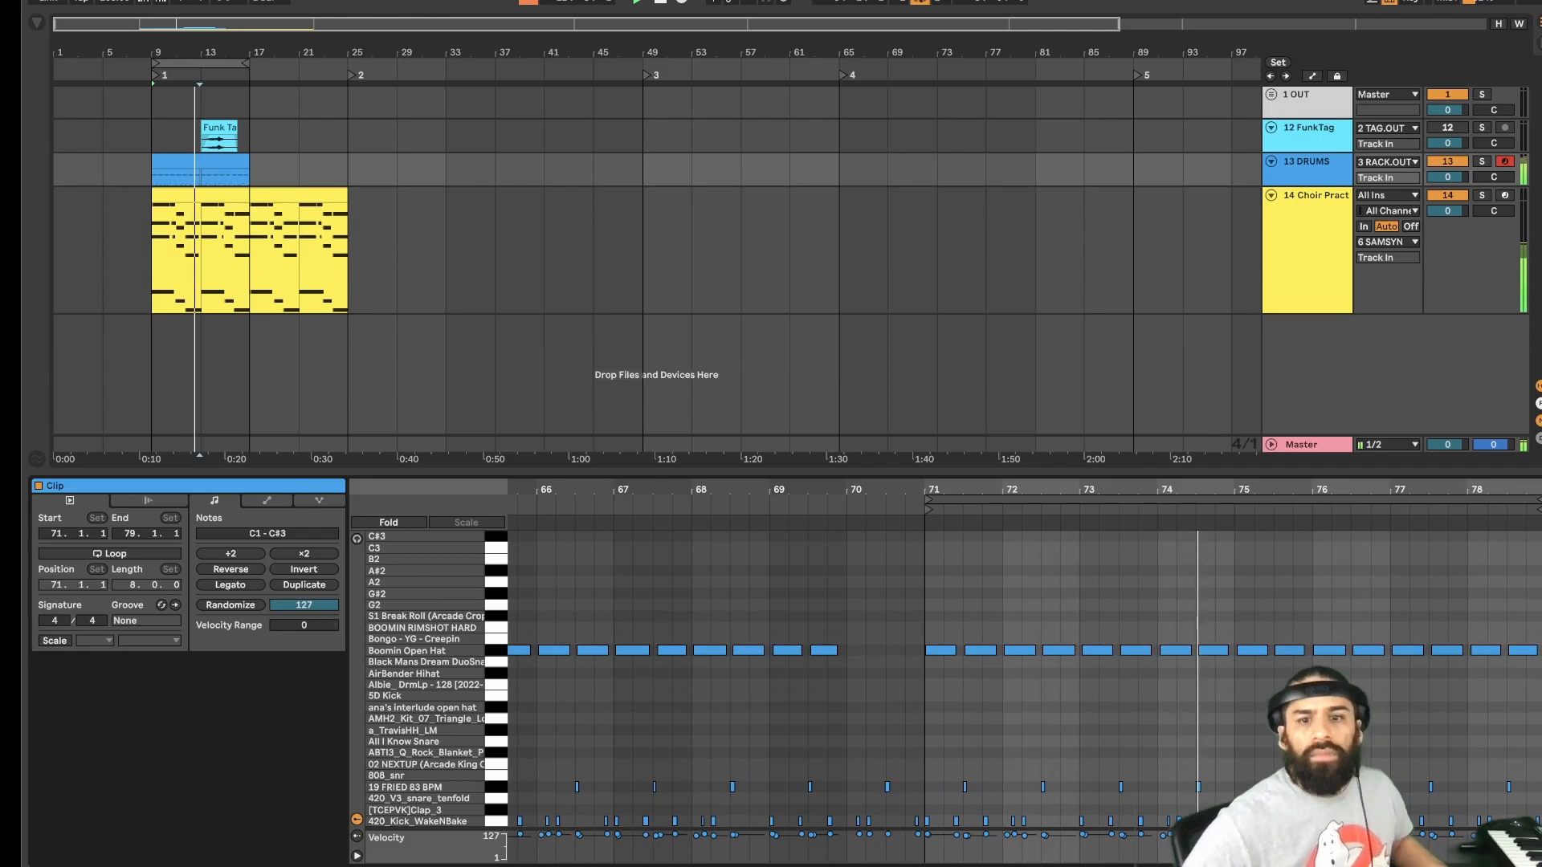
left_click(200, 162)
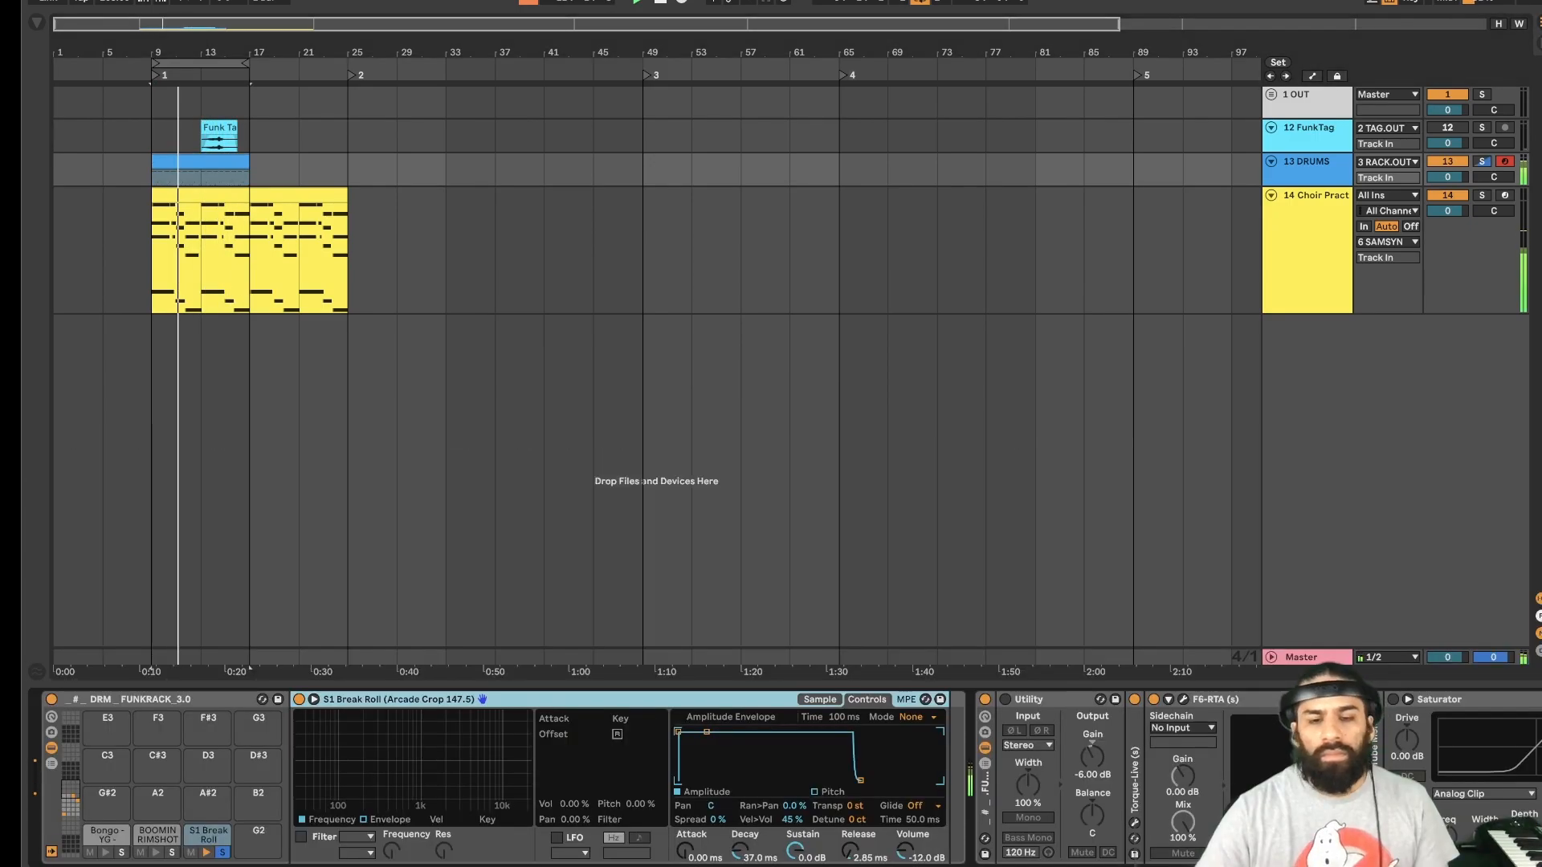
- Restart playback, transpose the S1 Break Roll sample to -3 st in the drum rack, and take its pad out of solo
key("space")
key("space")
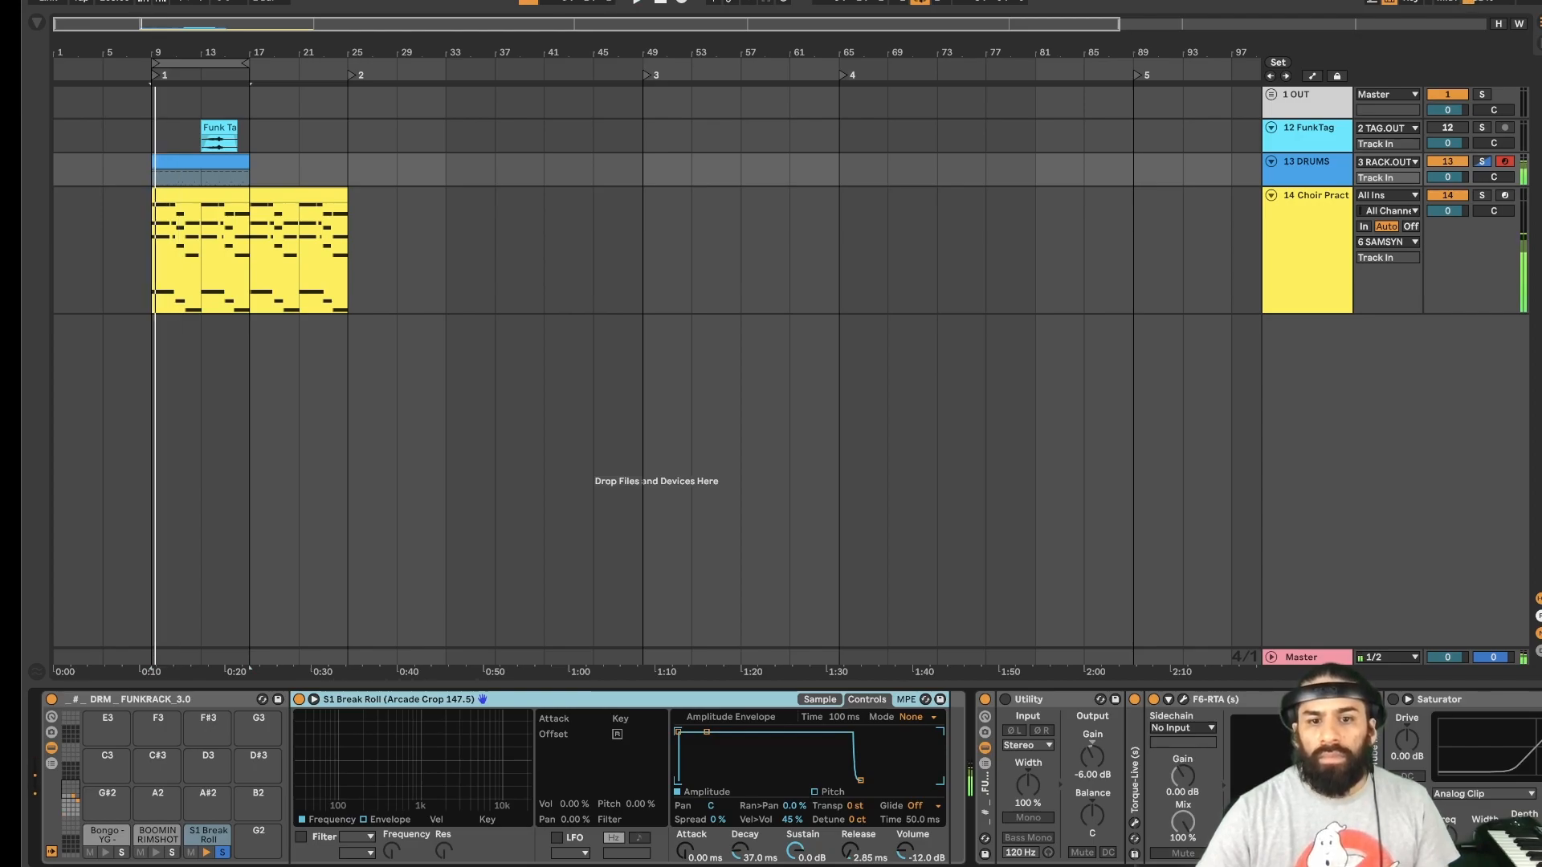
left_click_drag(856, 806, 856, 814)
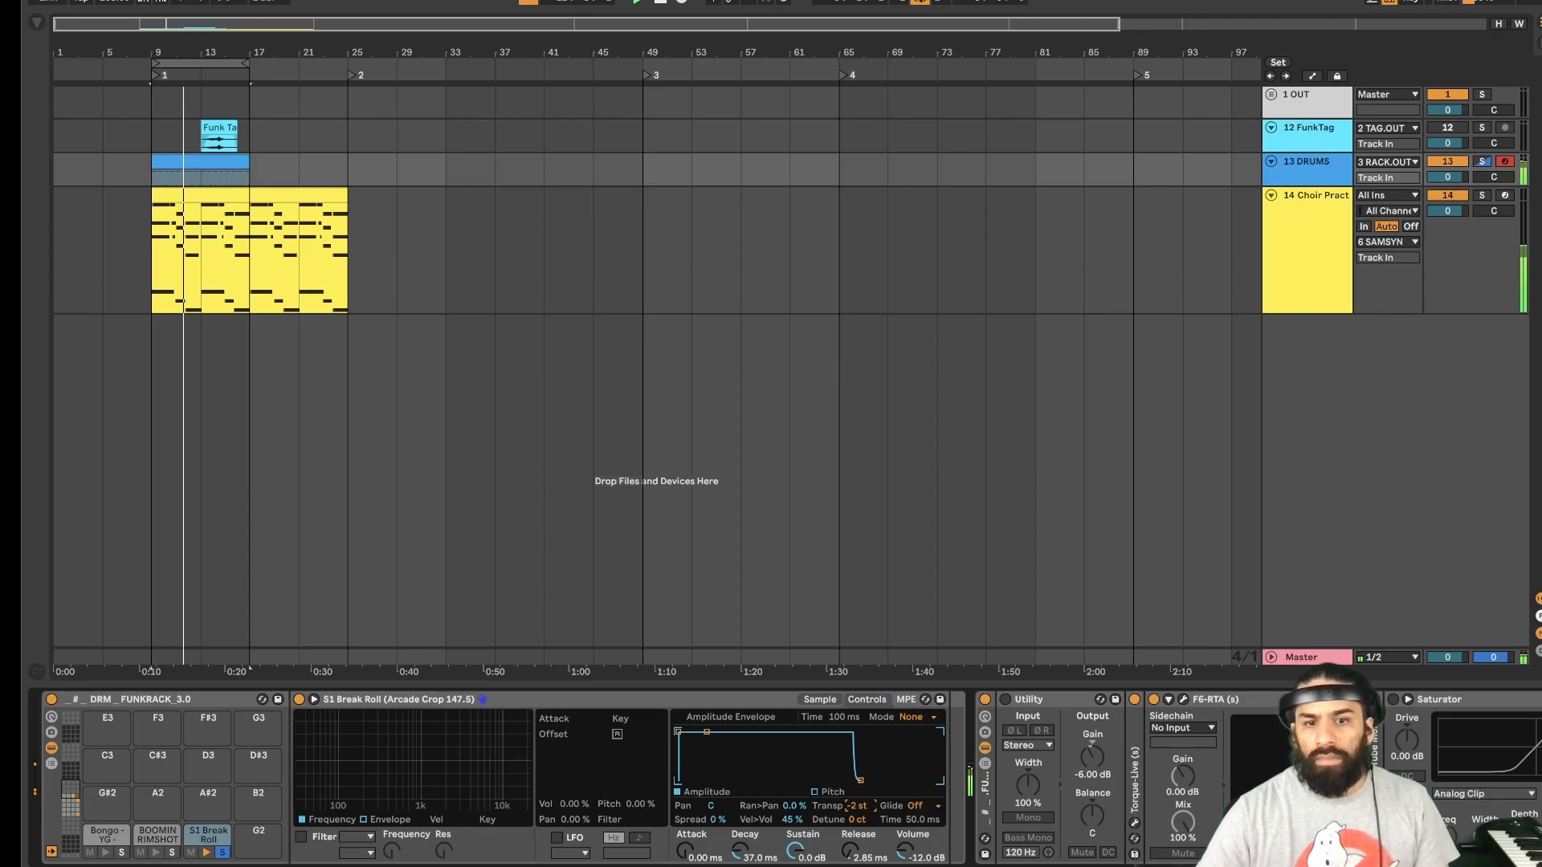
key("Up")
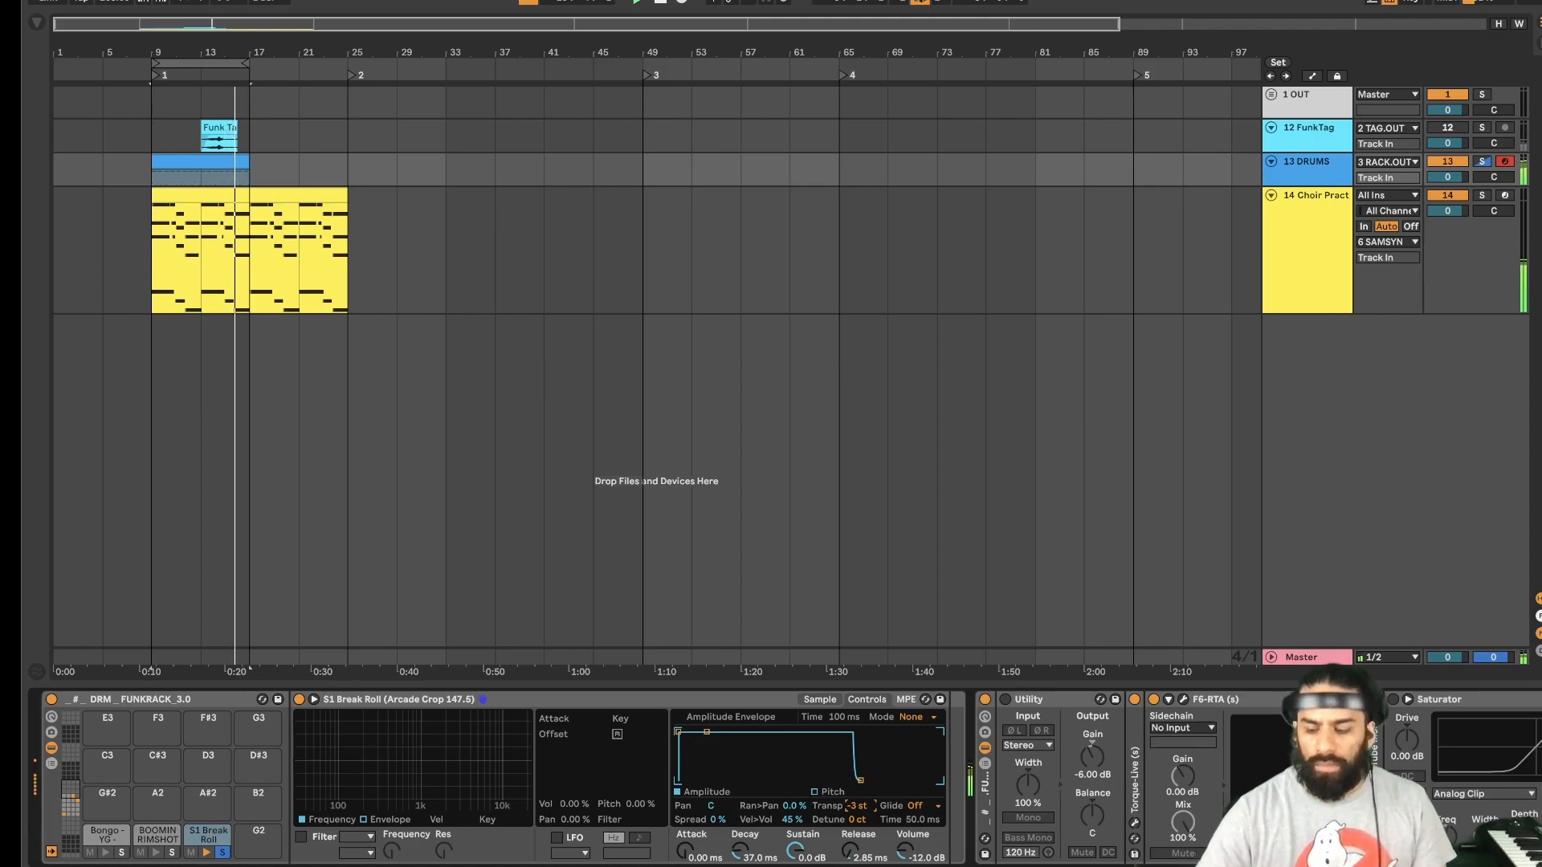
left_click(222, 852)
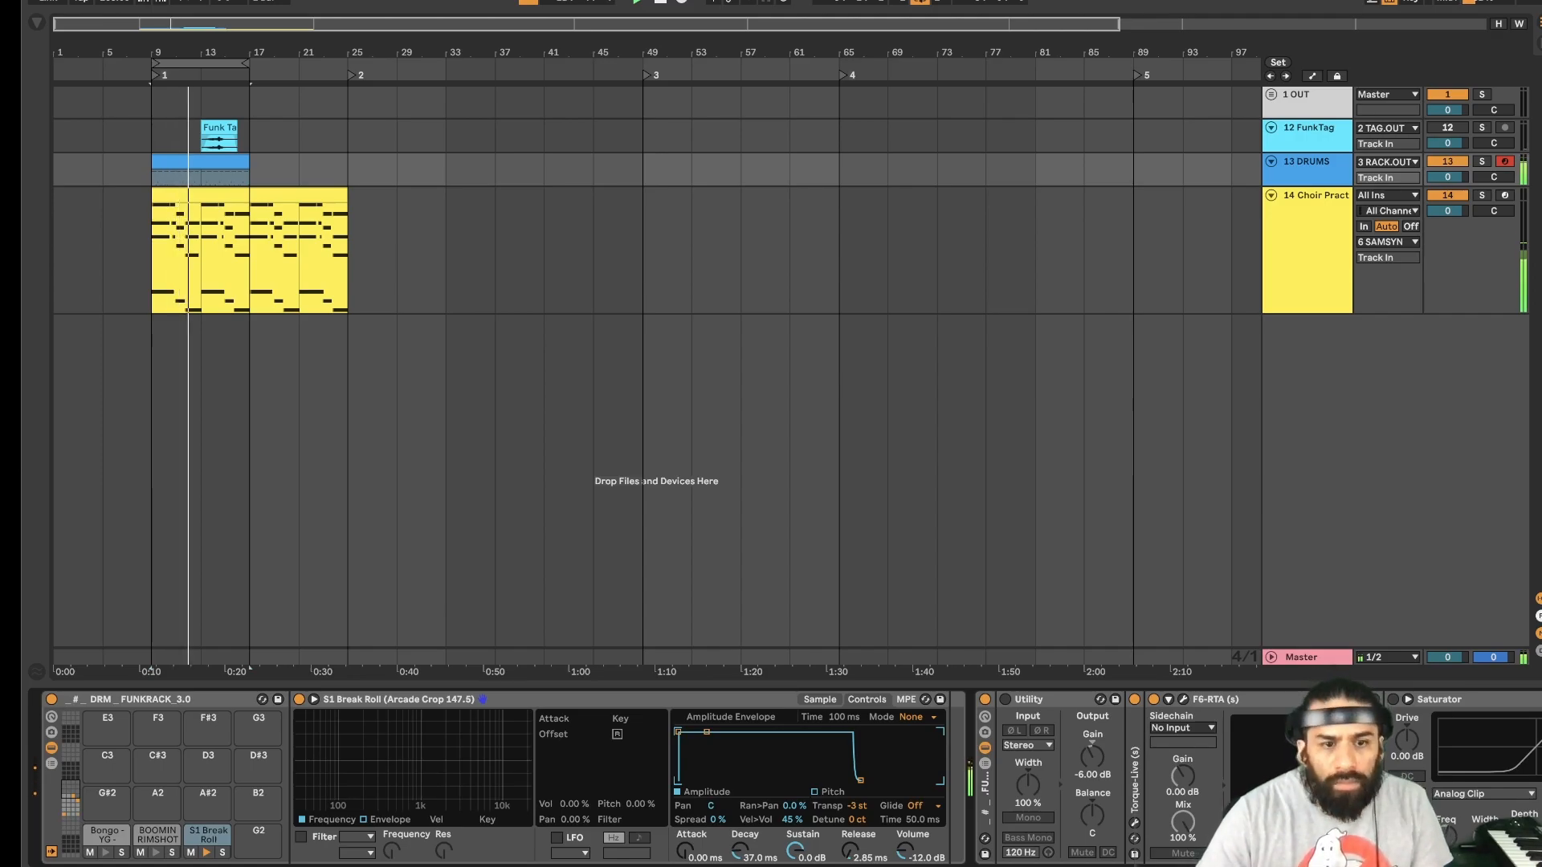
- Select the Boomin Open Hat pad in the drum rack and lower its volume
left_click(71, 805)
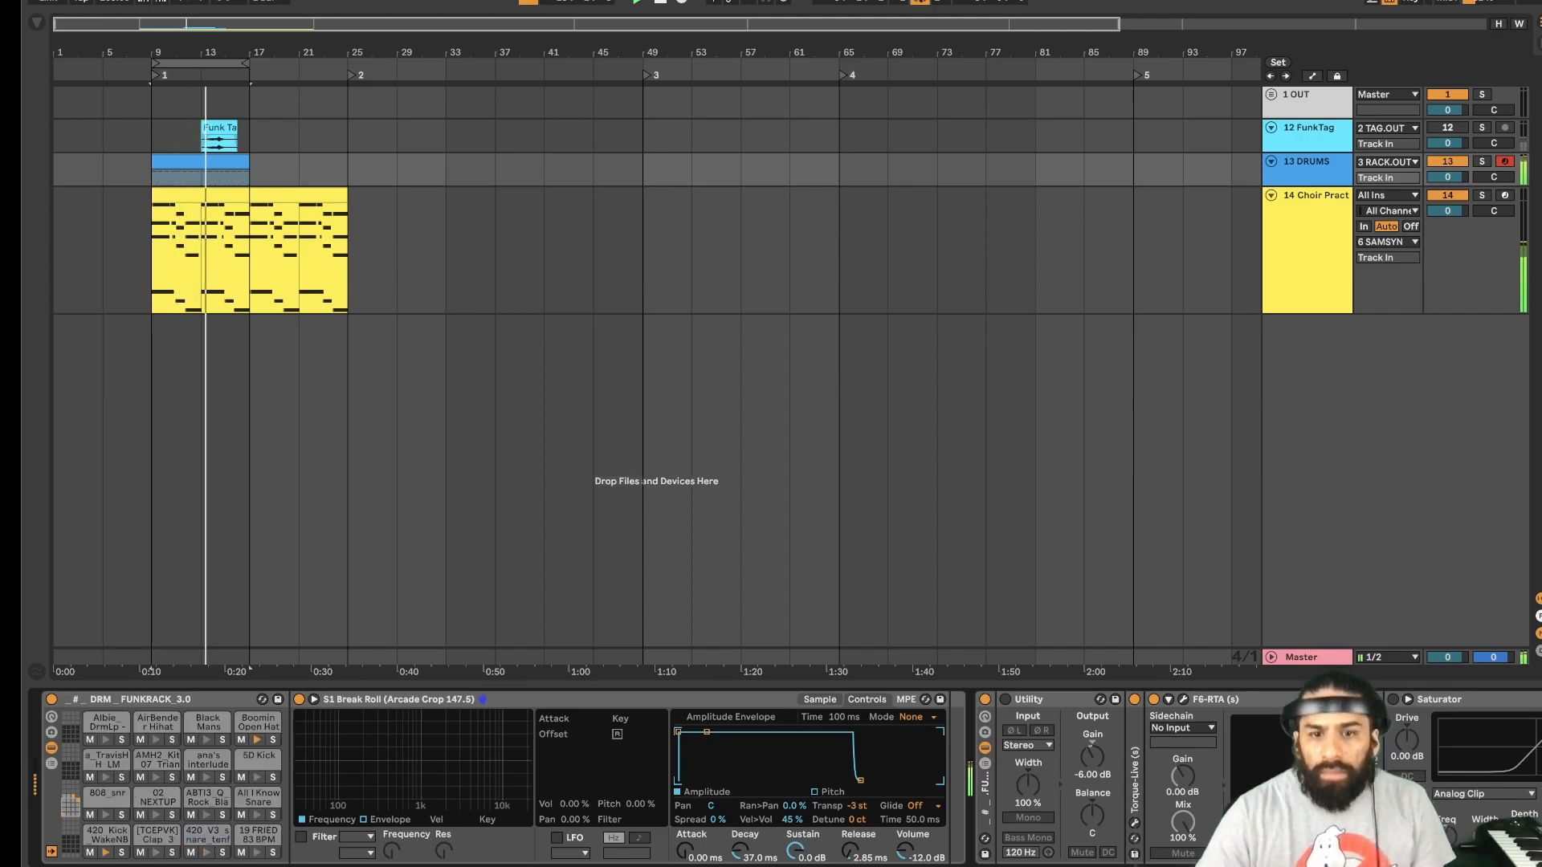
left_click(255, 722)
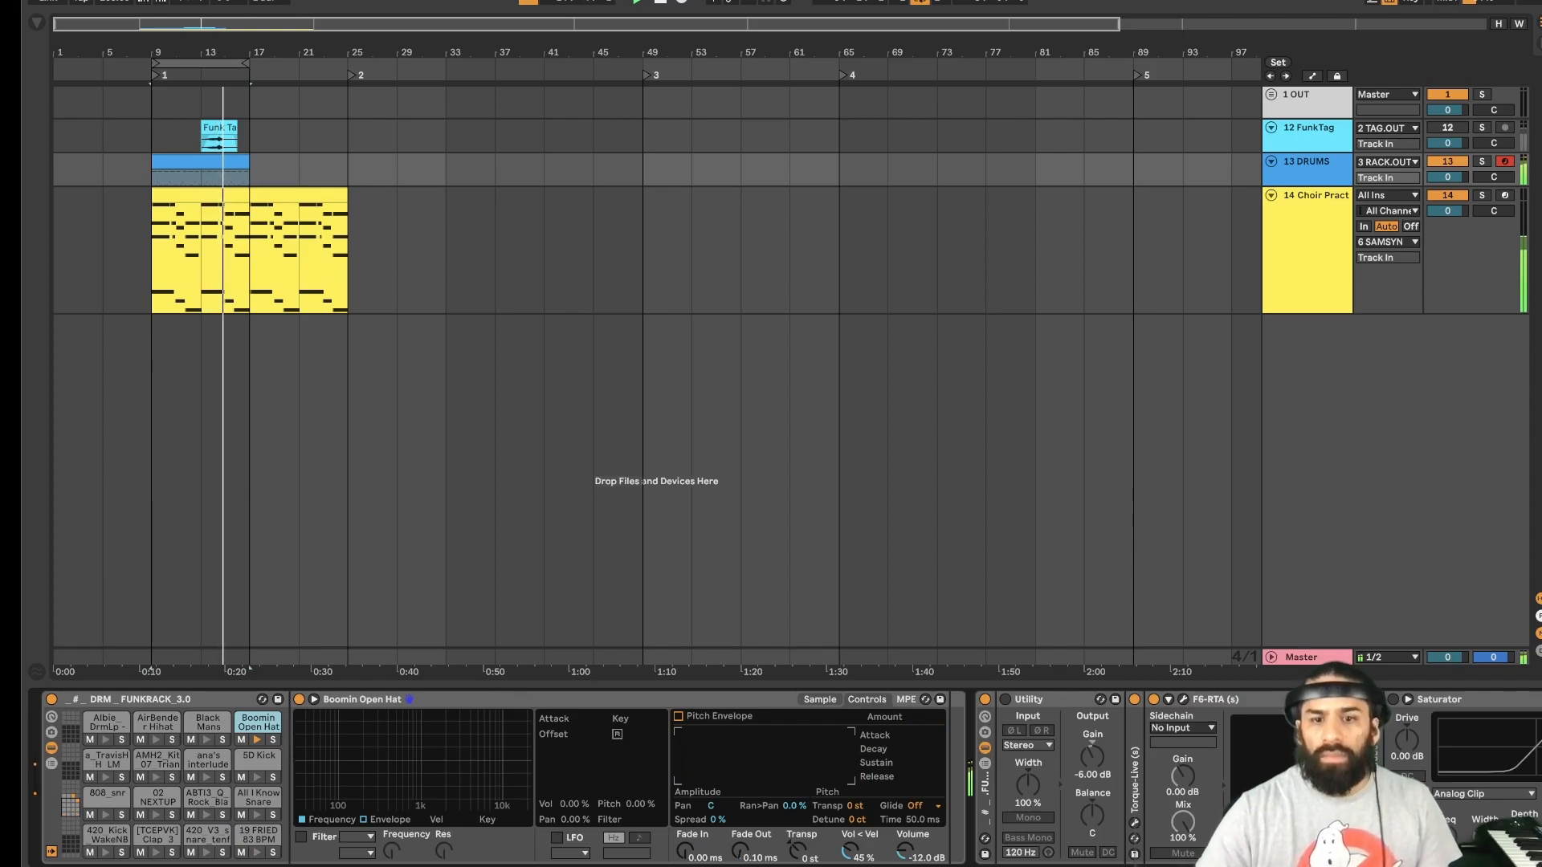
left_click_drag(905, 849, 905, 859)
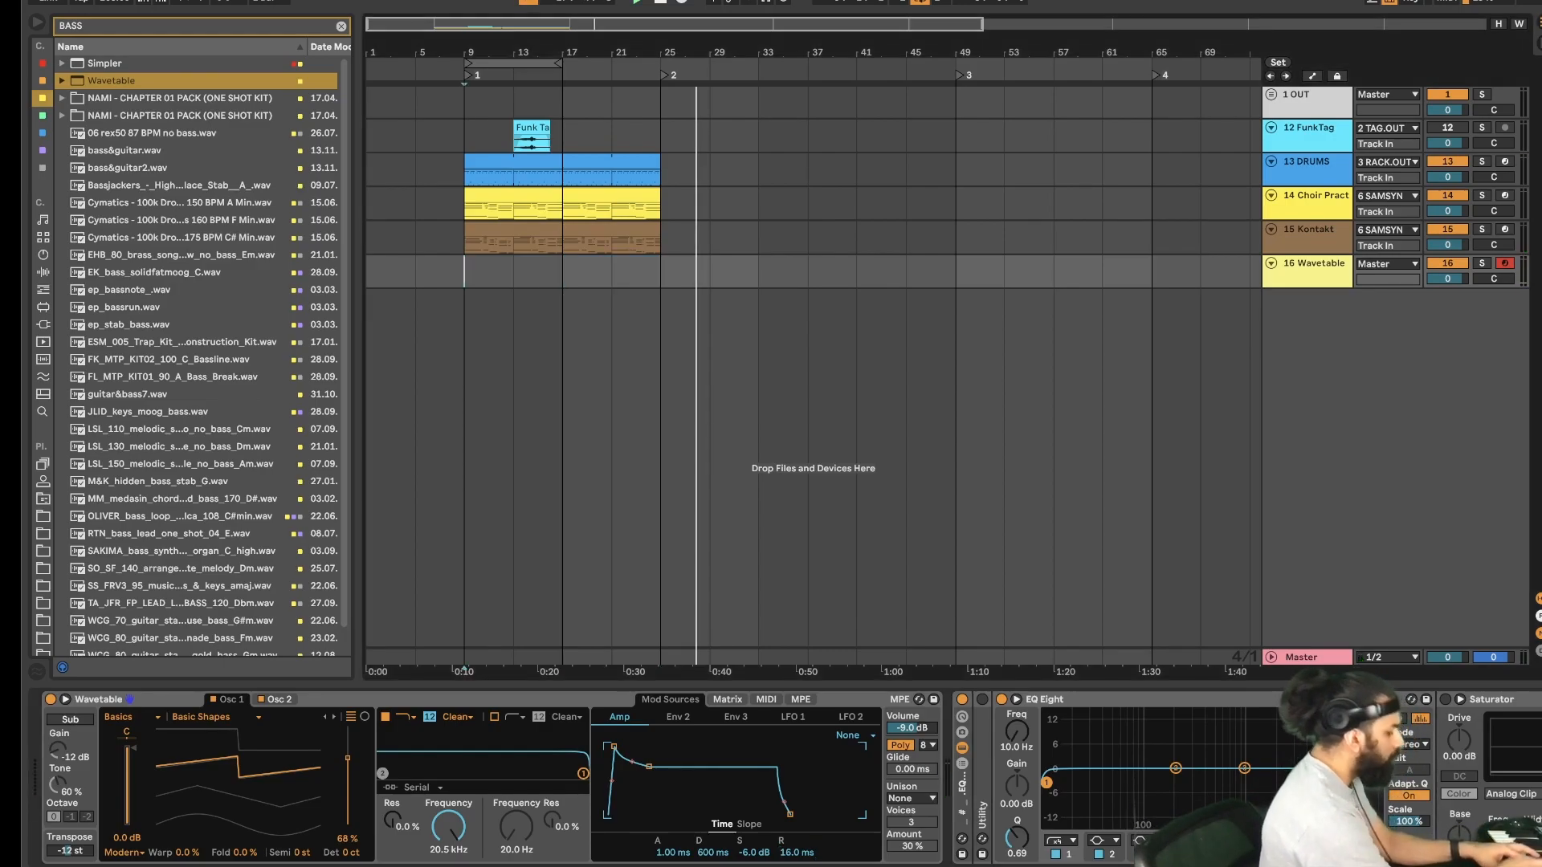
- Play the finished arrangement from bar 9 to hear the choir with the drums, Kontakt and Wavetable parts
key("space")
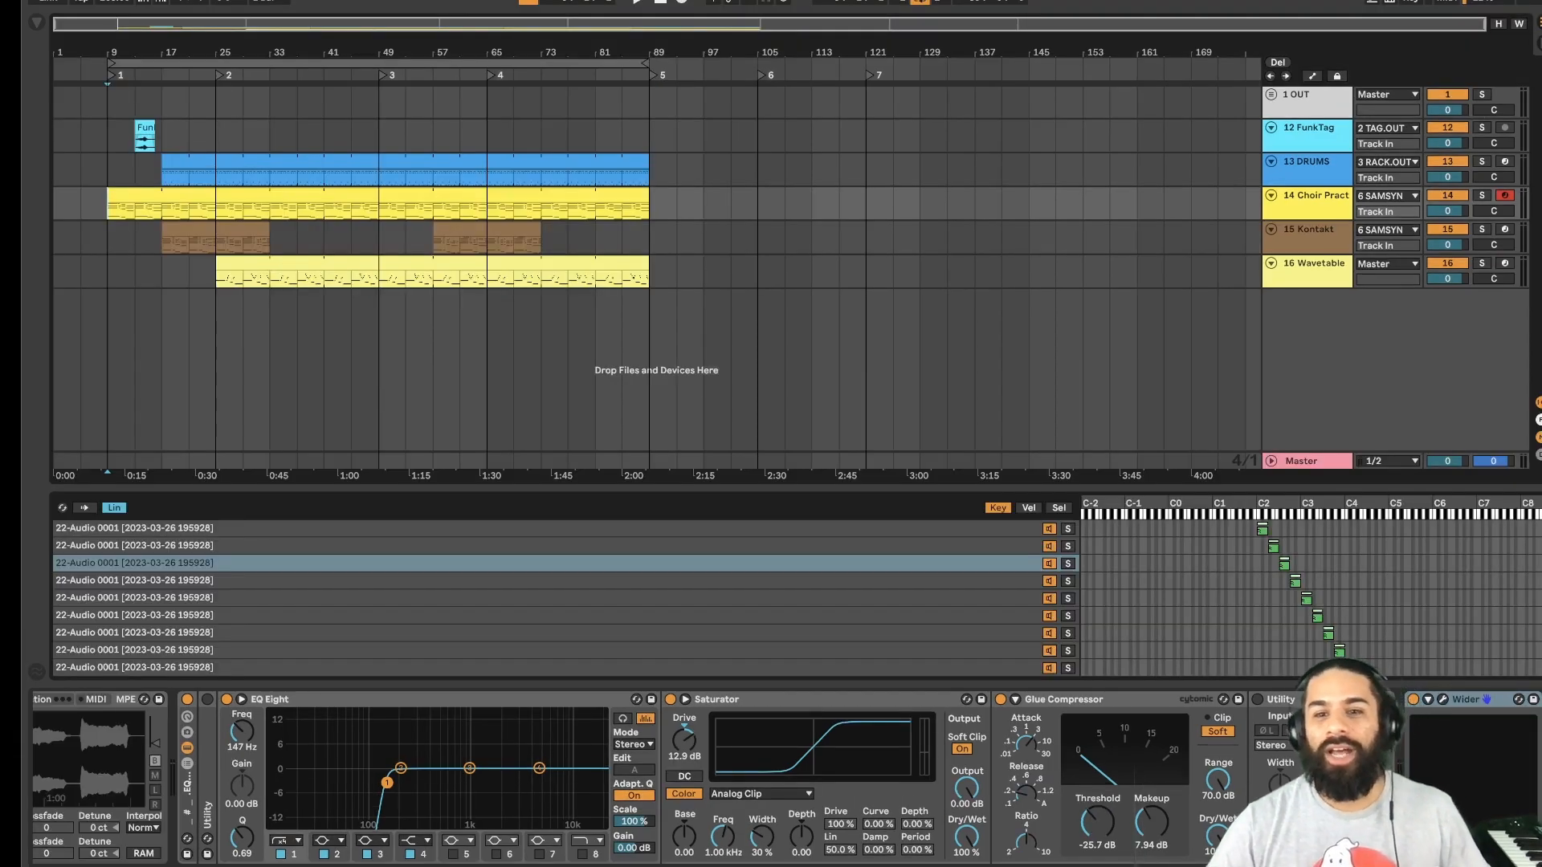
key("space")
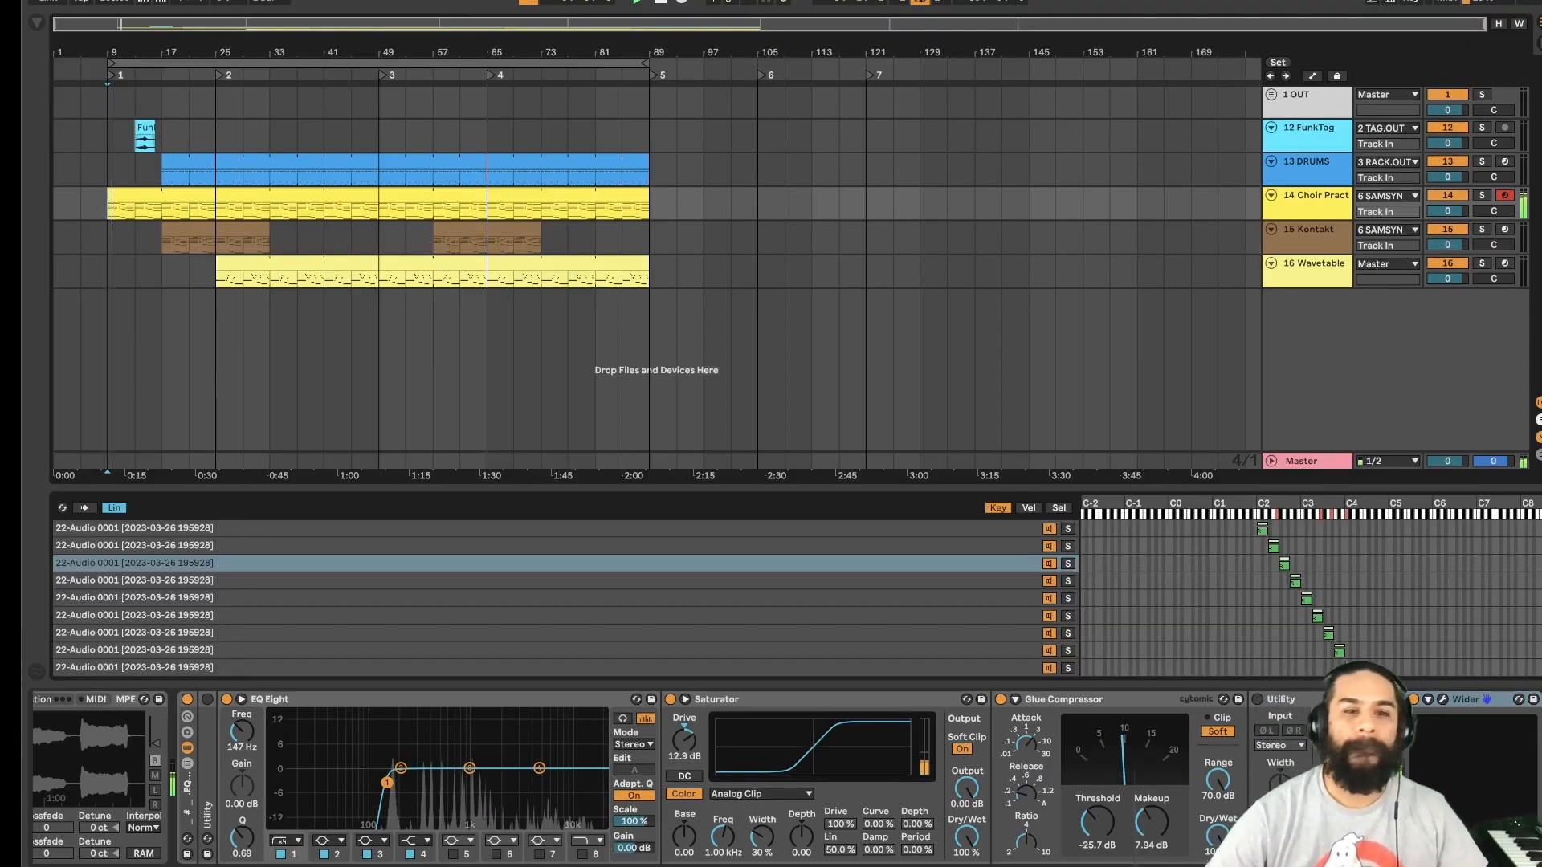